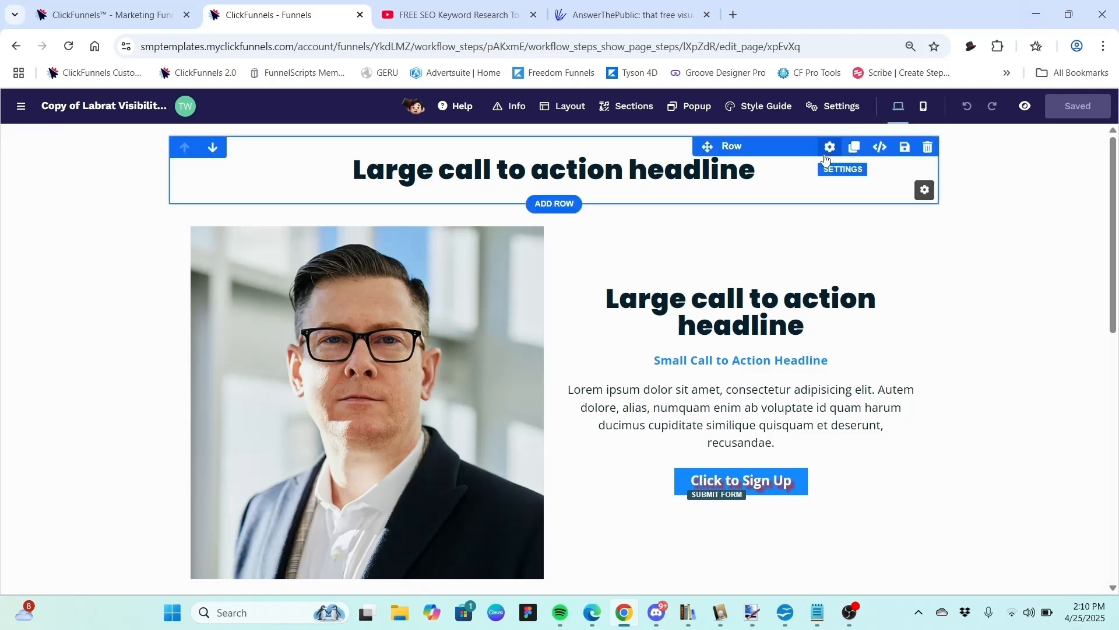
Look through the landing page from top to bottom and examine the size, padding and styling settings of the first section.
scroll(968, 348, down, 5)
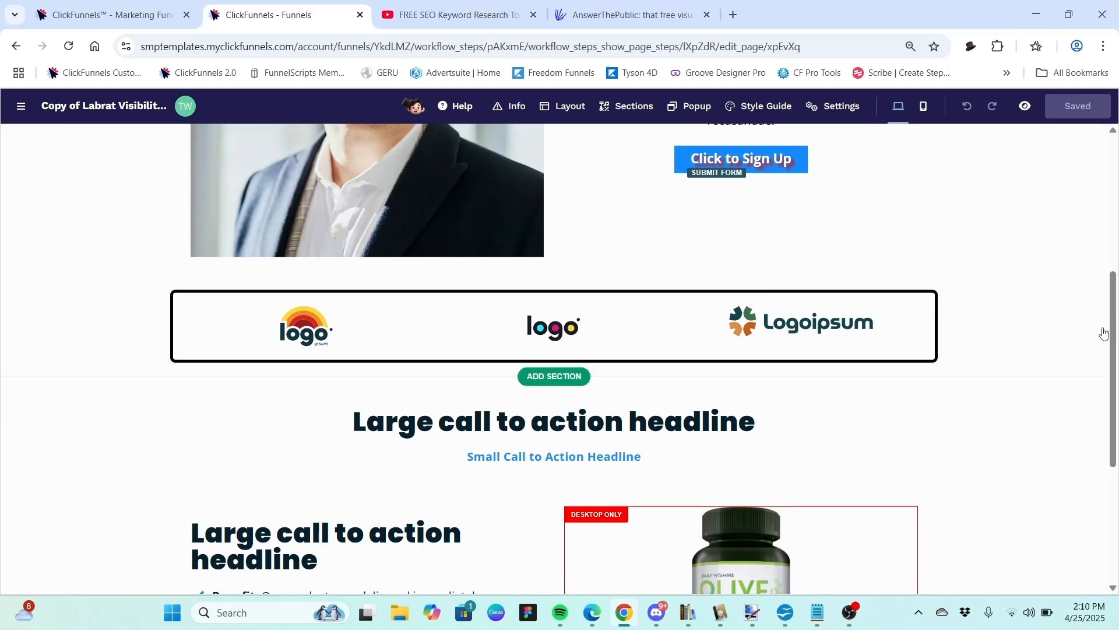
scroll(1116, 350, down, 4)
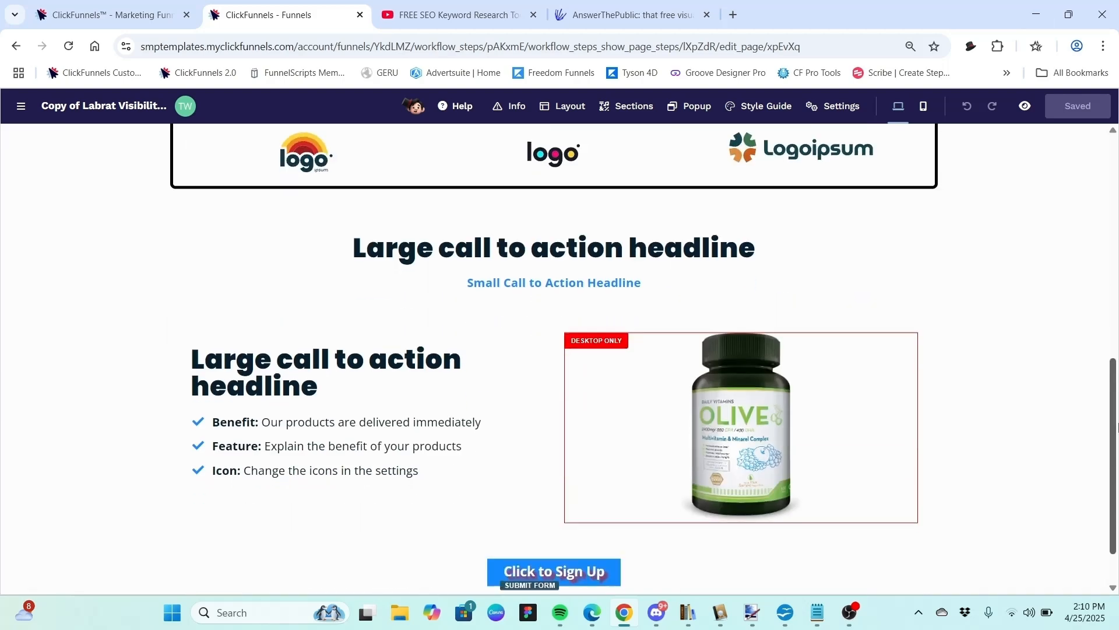
scroll(1116, 370, up, 9)
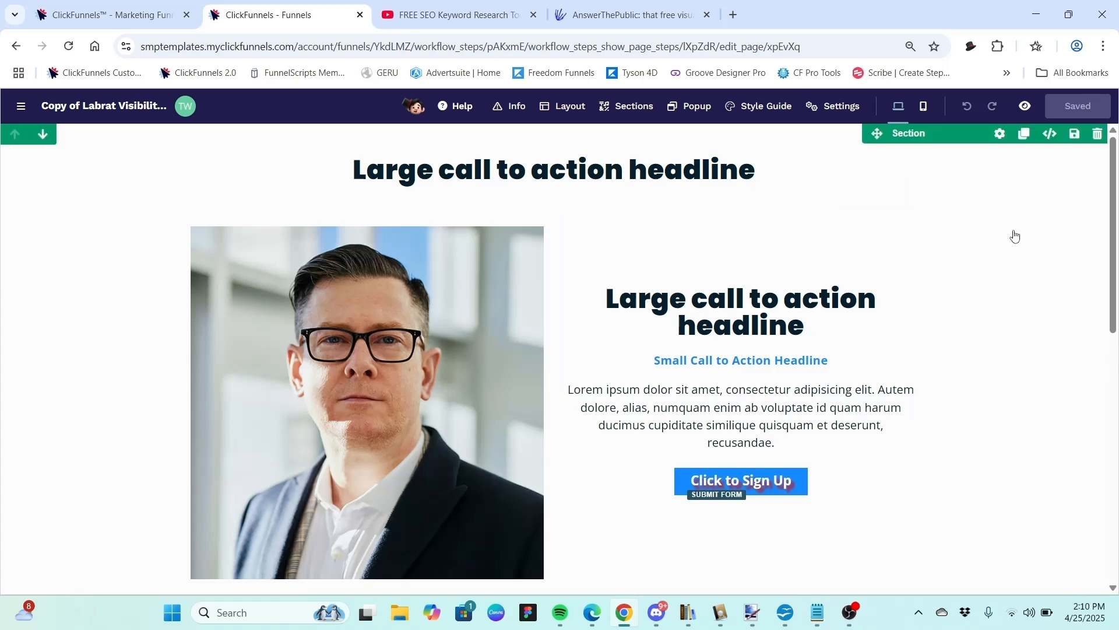
click(1001, 135)
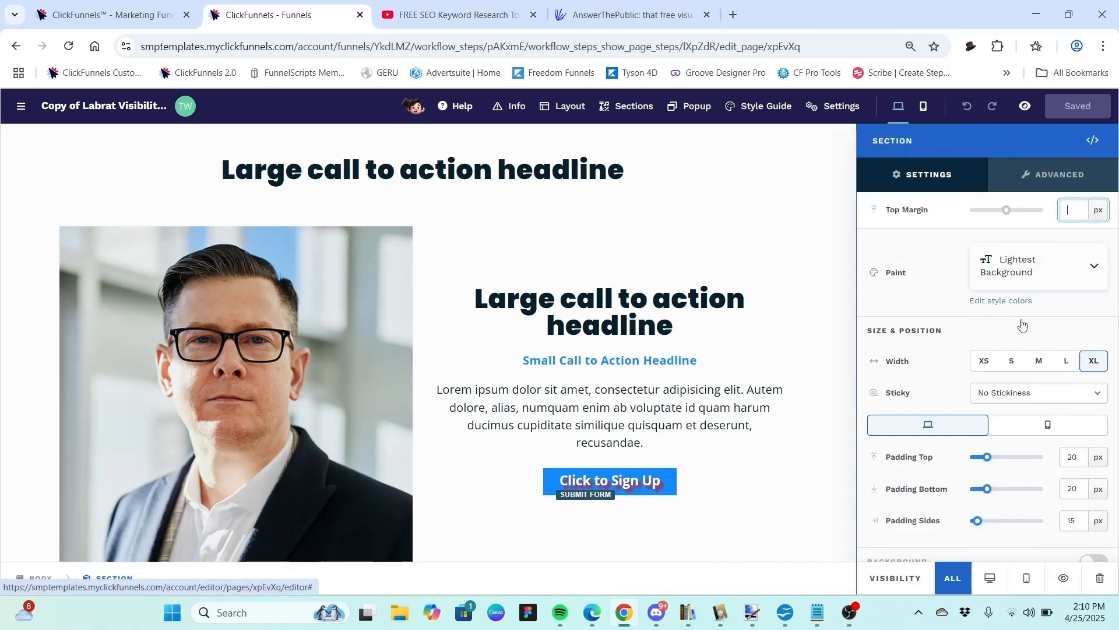
scroll(1021, 325, down, 1)
scroll(1021, 324, down, 2)
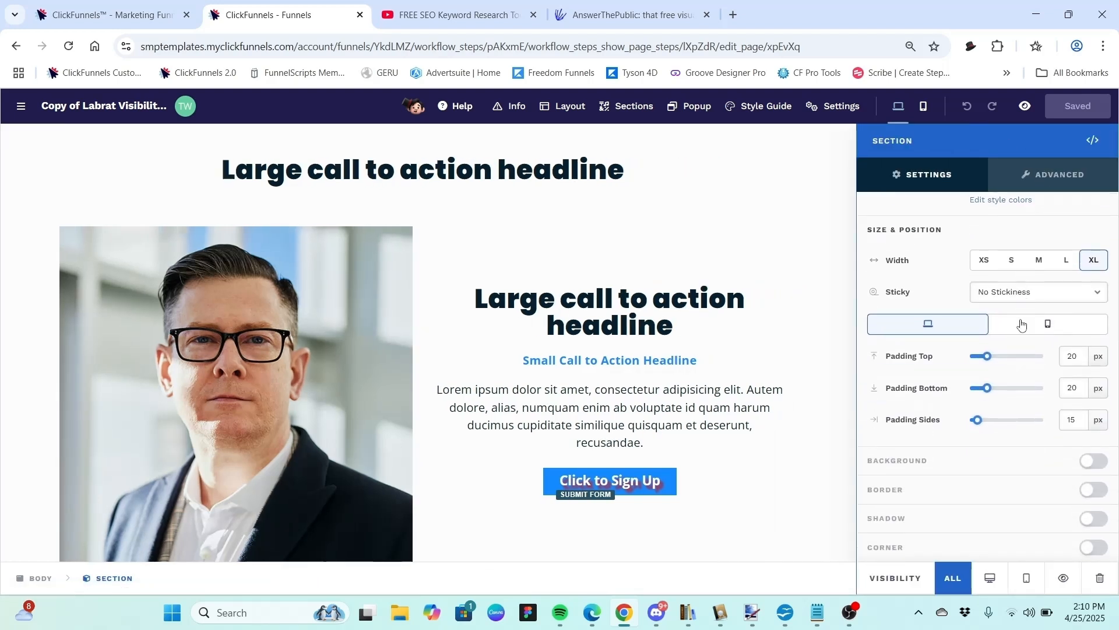
click(798, 419)
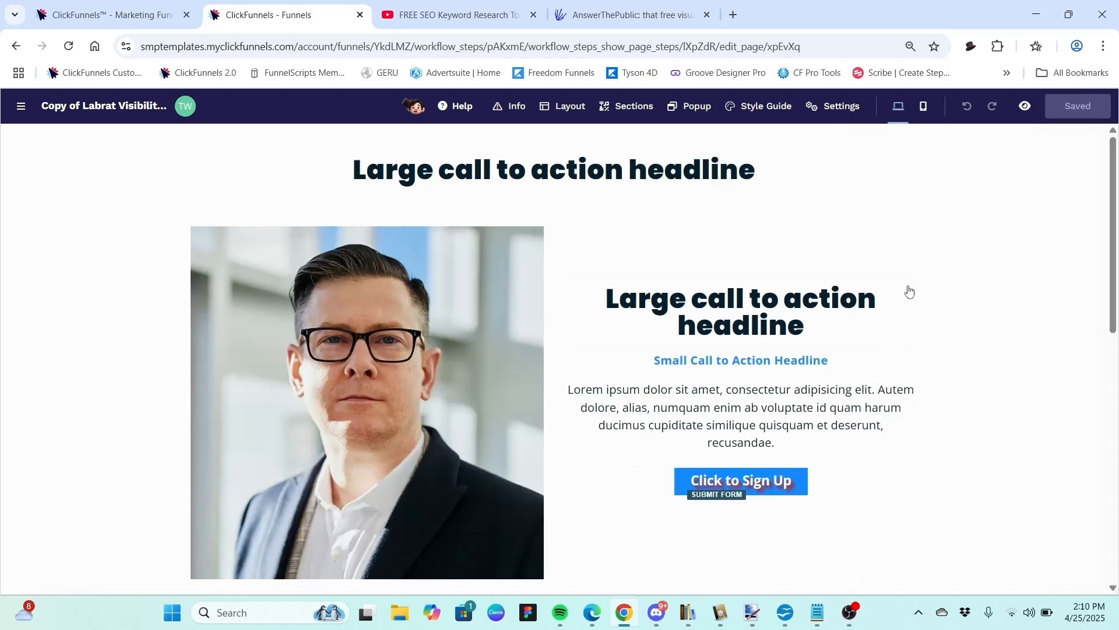
Examine the size, position and styling settings of the two-column row containing the man's photo.
click(829, 193)
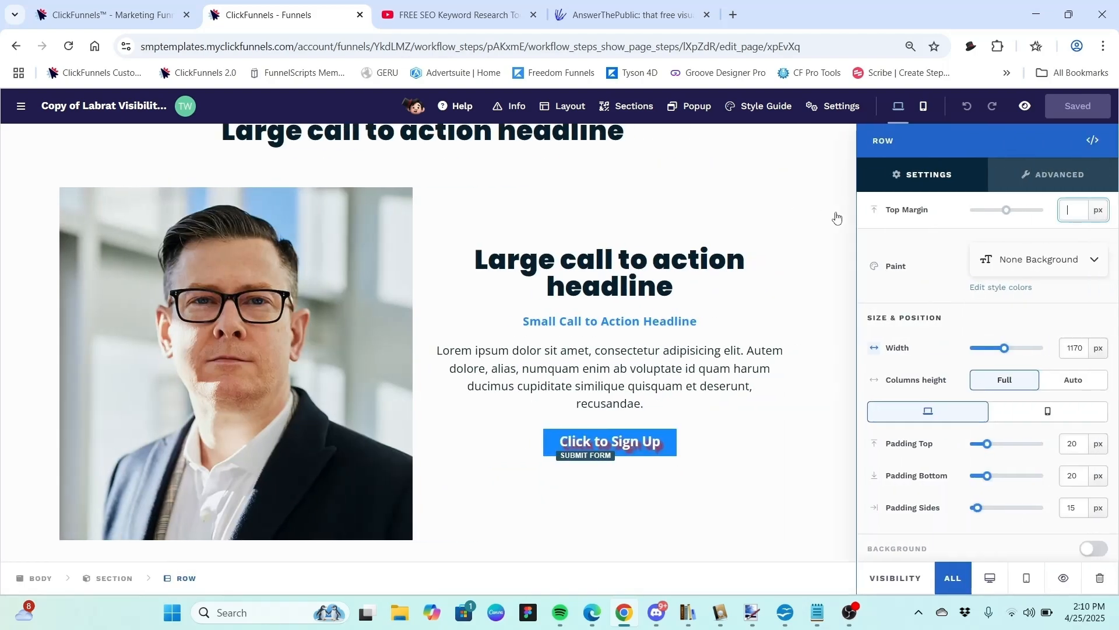
scroll(939, 335, down, 2)
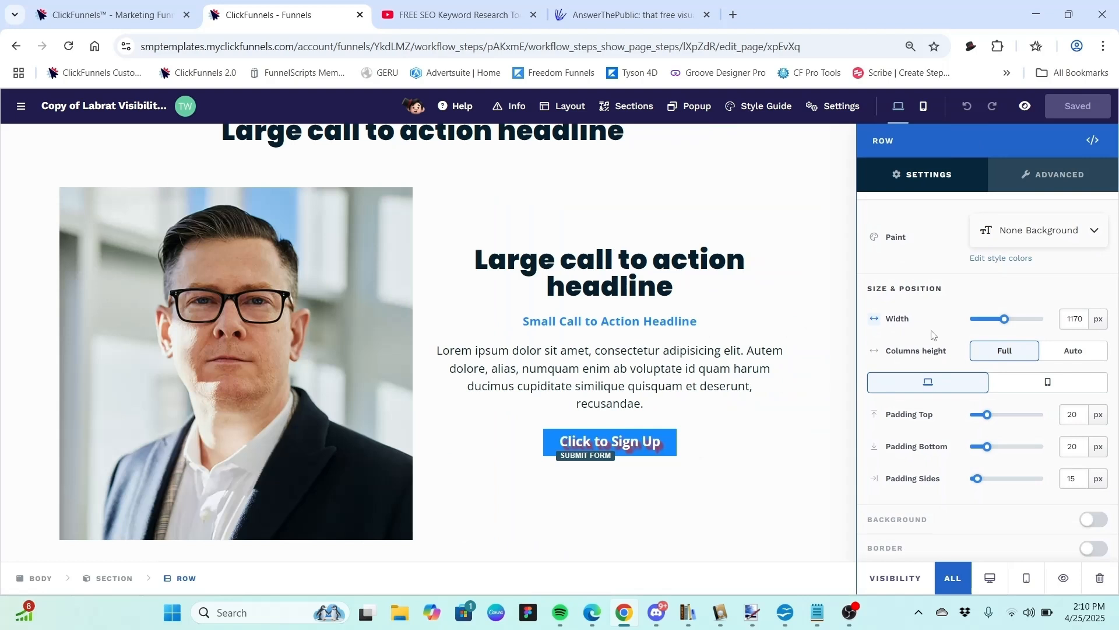
click(746, 526)
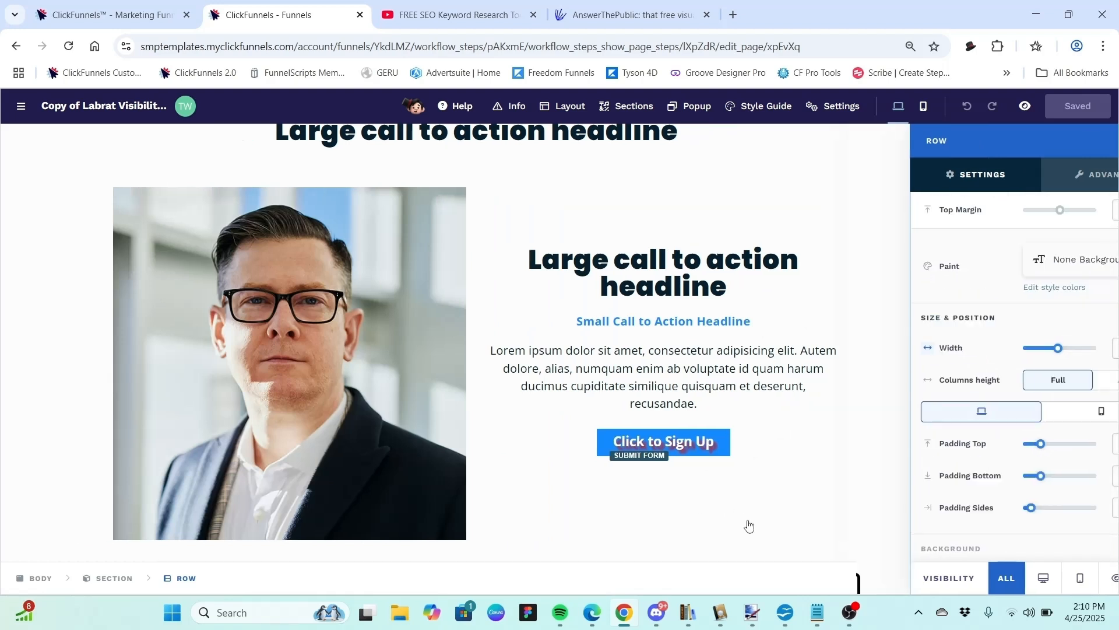
Examine the settings of the elements inside the two-column row, covering the headline's padding, typography and text shadow options.
mouse_move(523, 216)
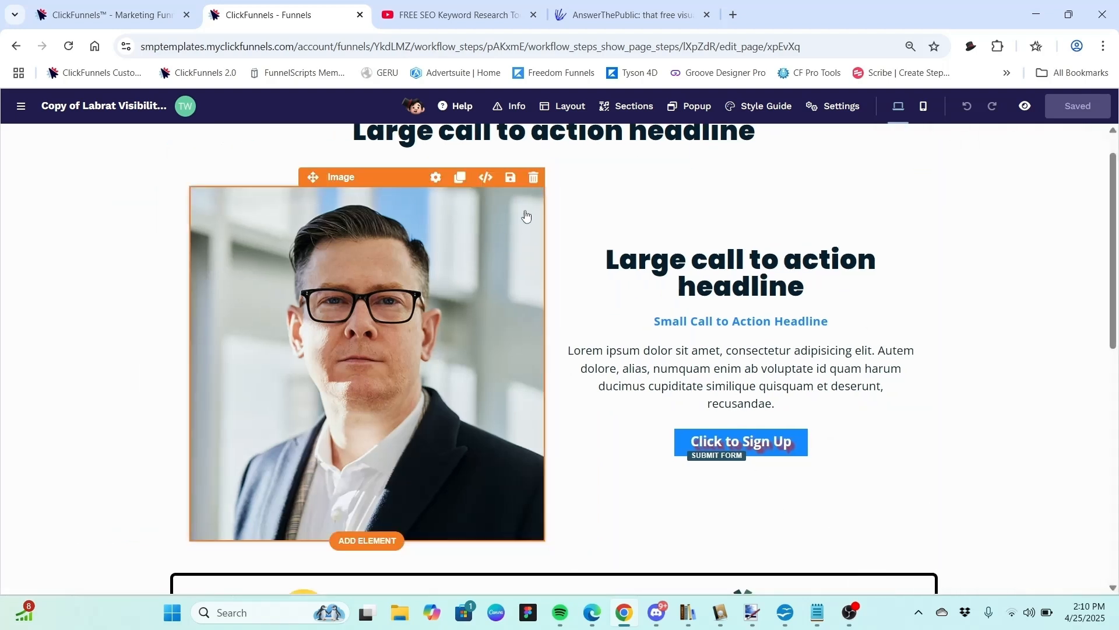
click(440, 180)
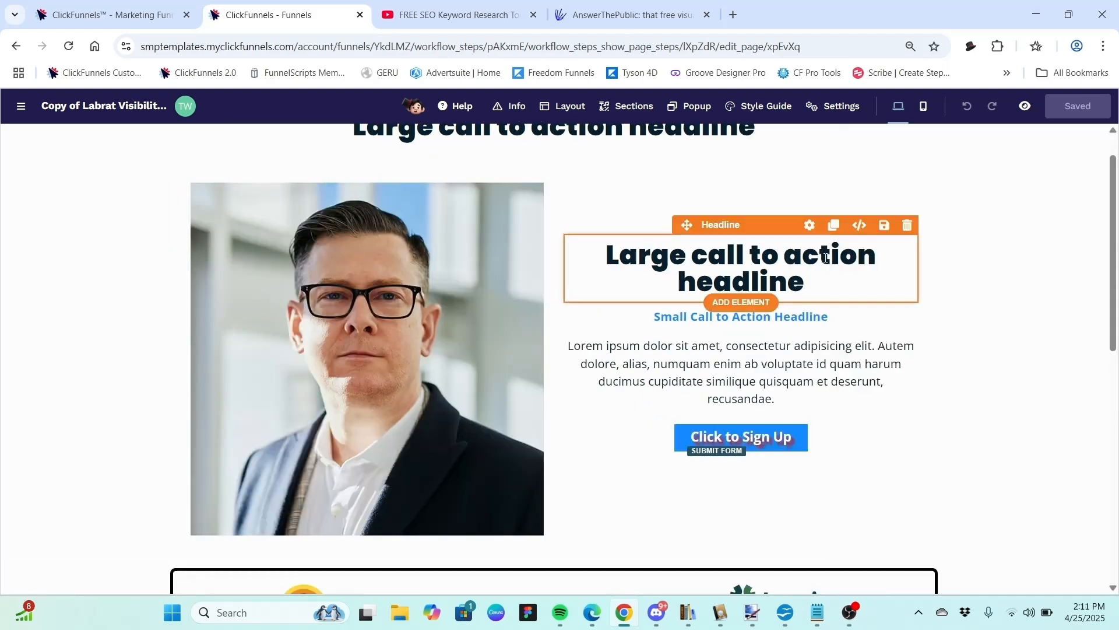
click(809, 225)
click(931, 409)
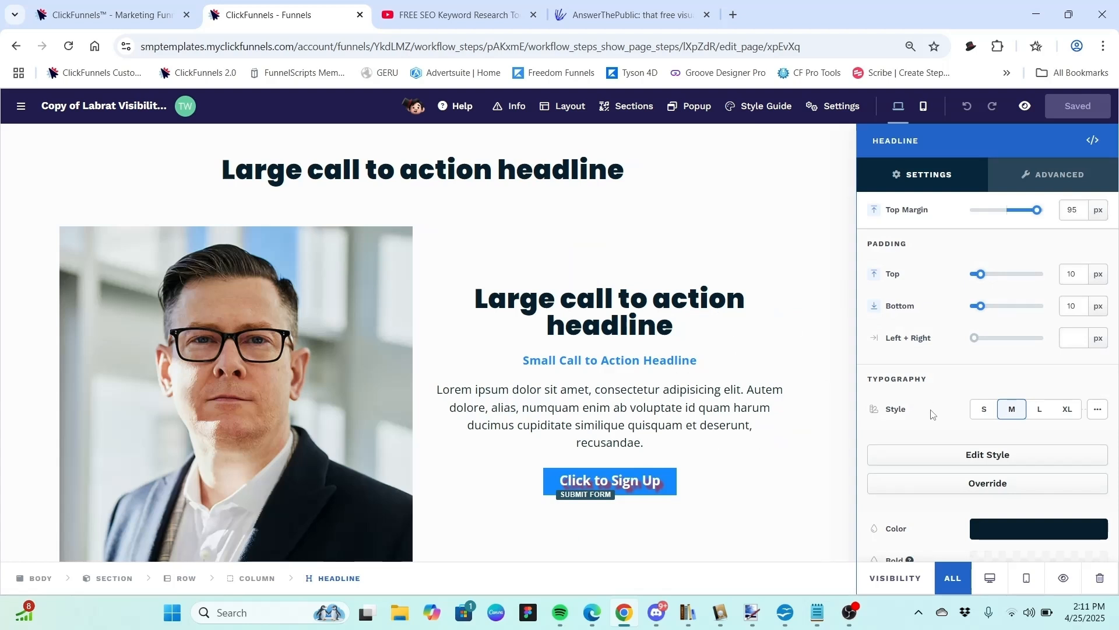
scroll(931, 414, down, 5)
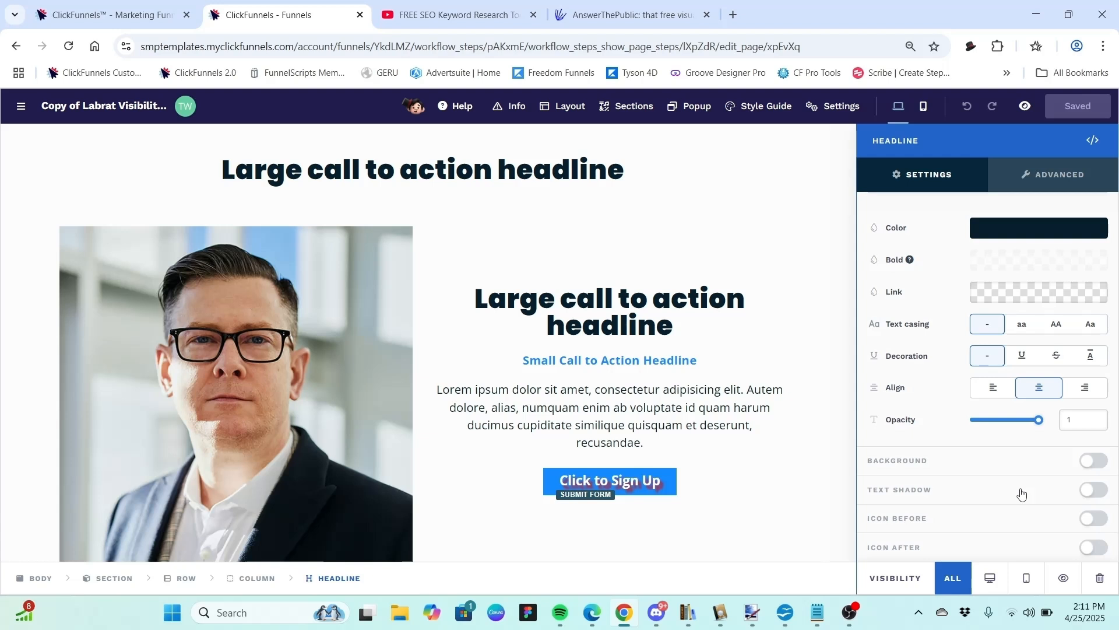
click(808, 471)
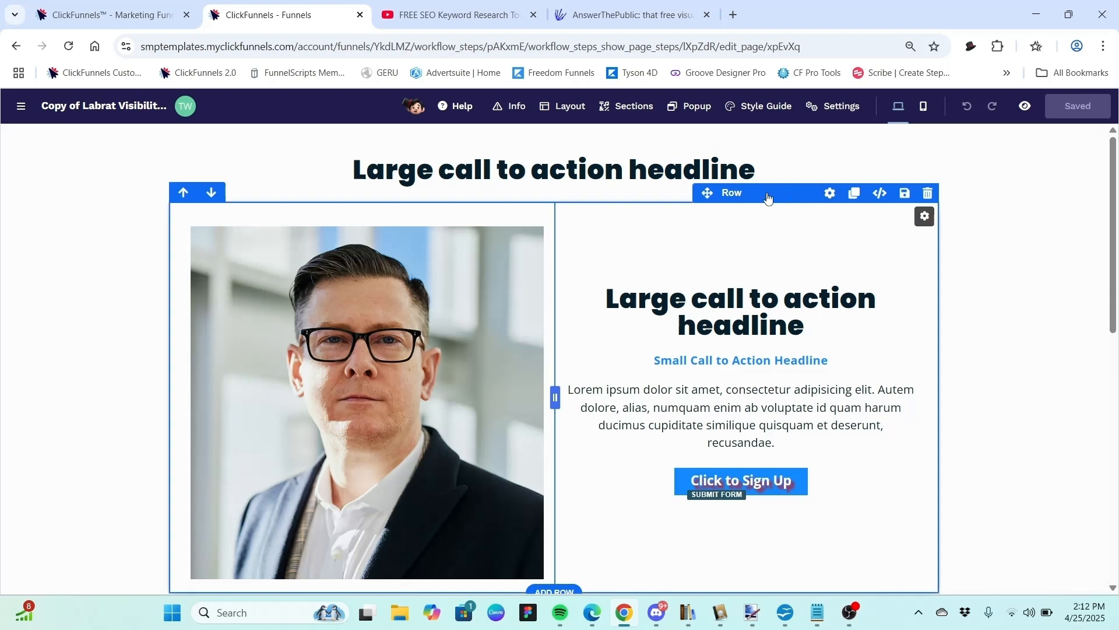
Enable the shadow on the two-column row containing the photo, keeping the shadow style as Outset.
click(830, 192)
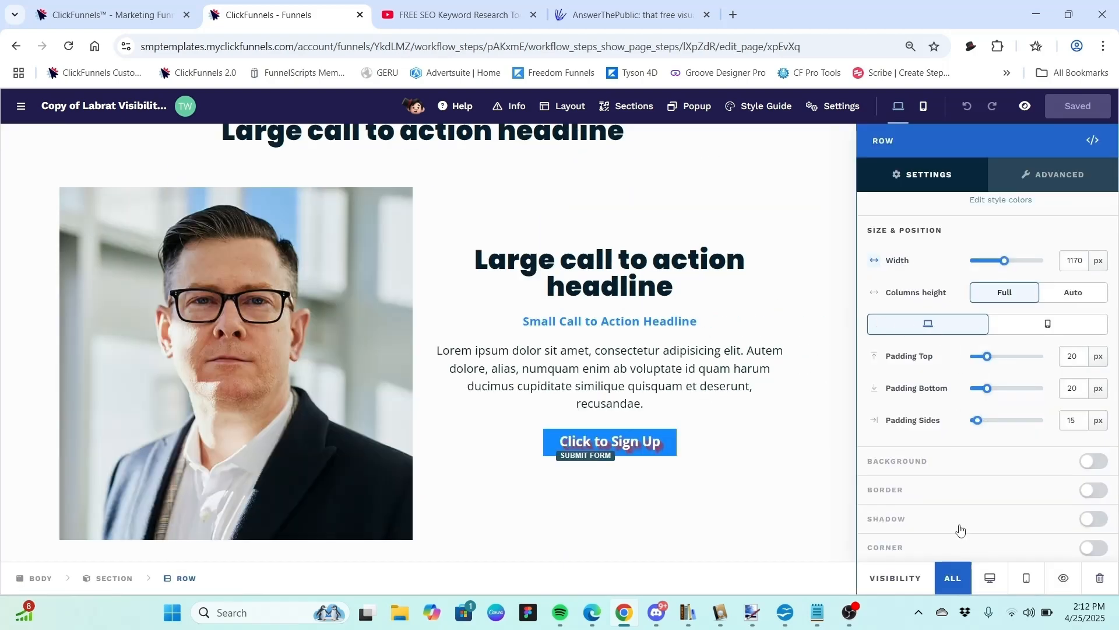
click(1096, 520)
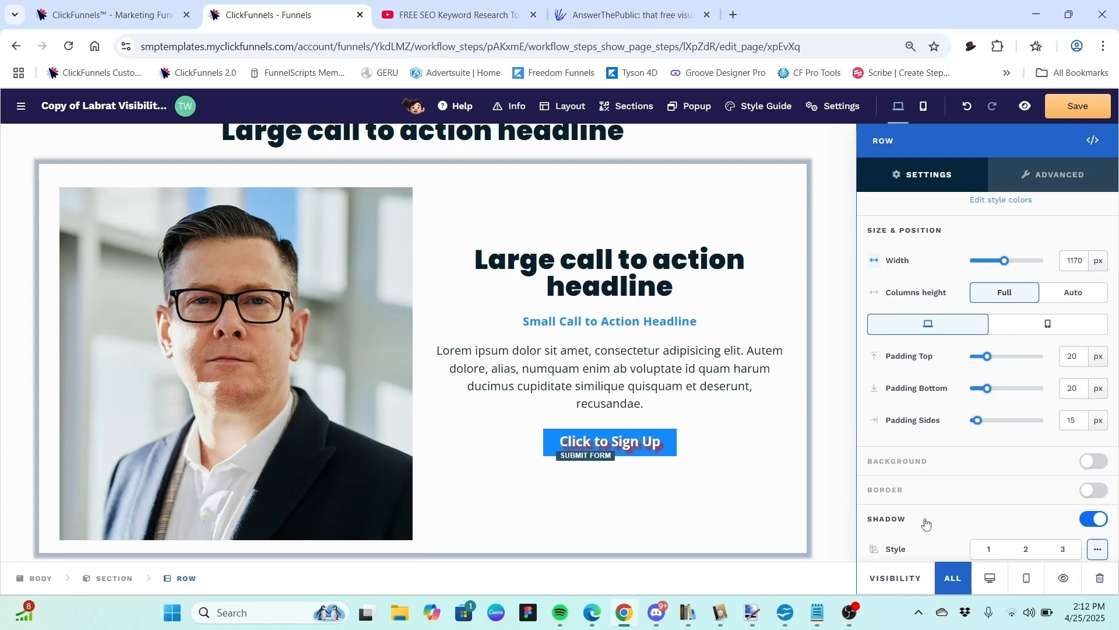
scroll(927, 523, down, 4)
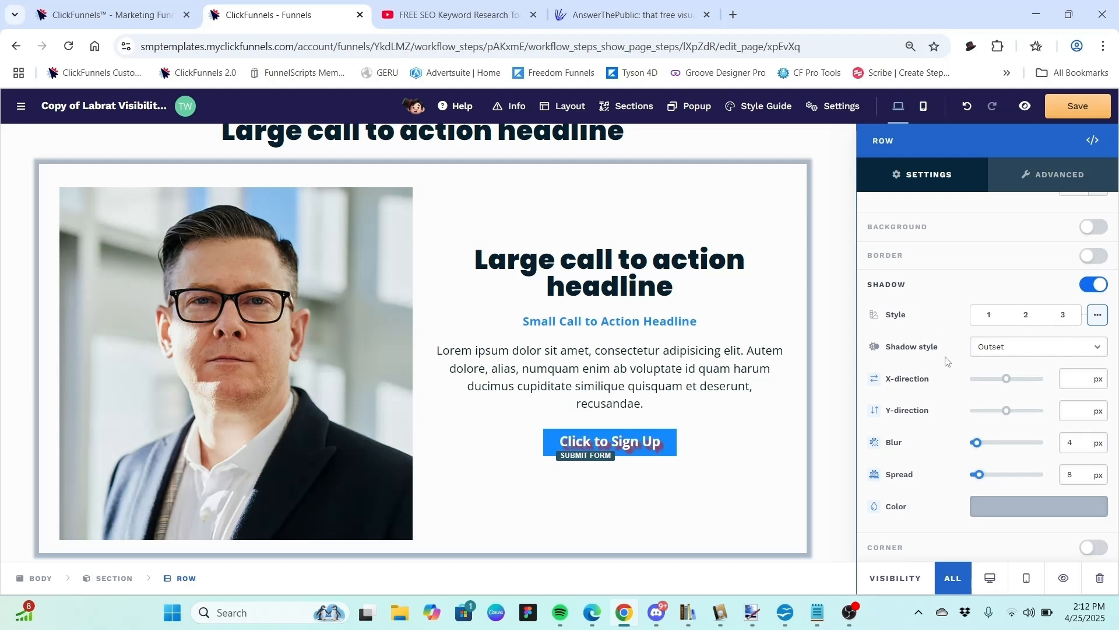
click(1071, 353)
click(1070, 353)
Set the row's shadow color to the recently used red, ed0f0f.
click(997, 510)
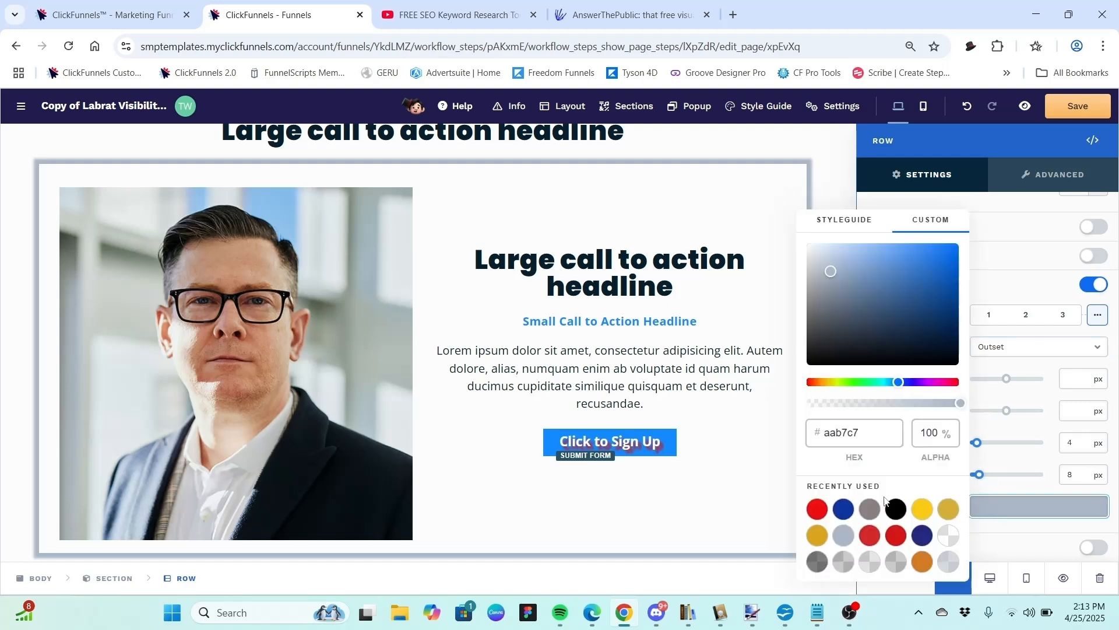
click(816, 508)
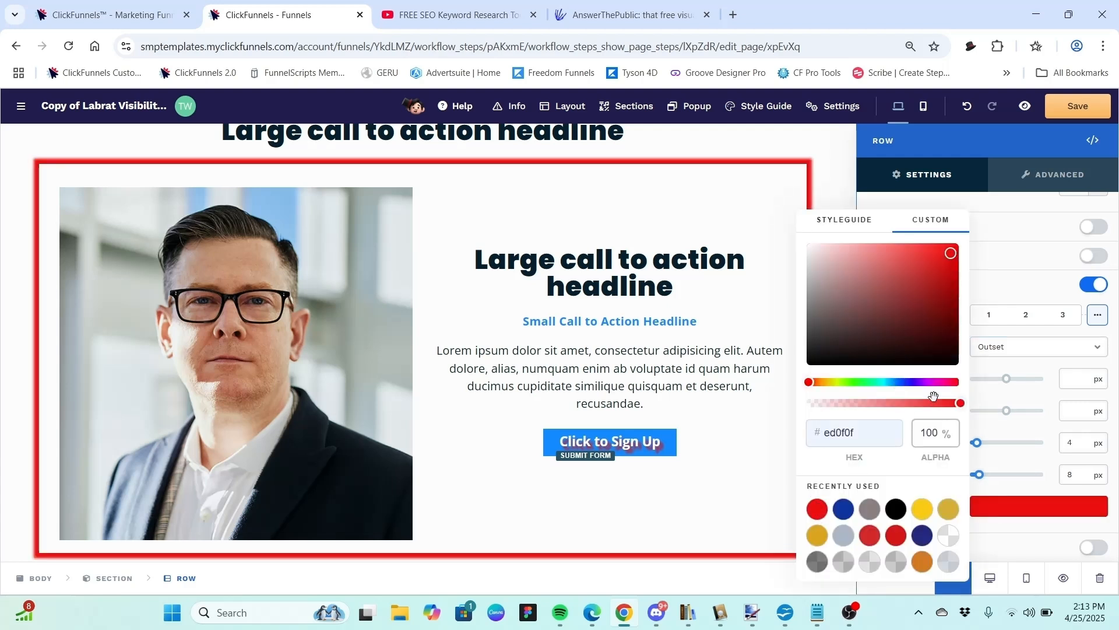
click(1018, 376)
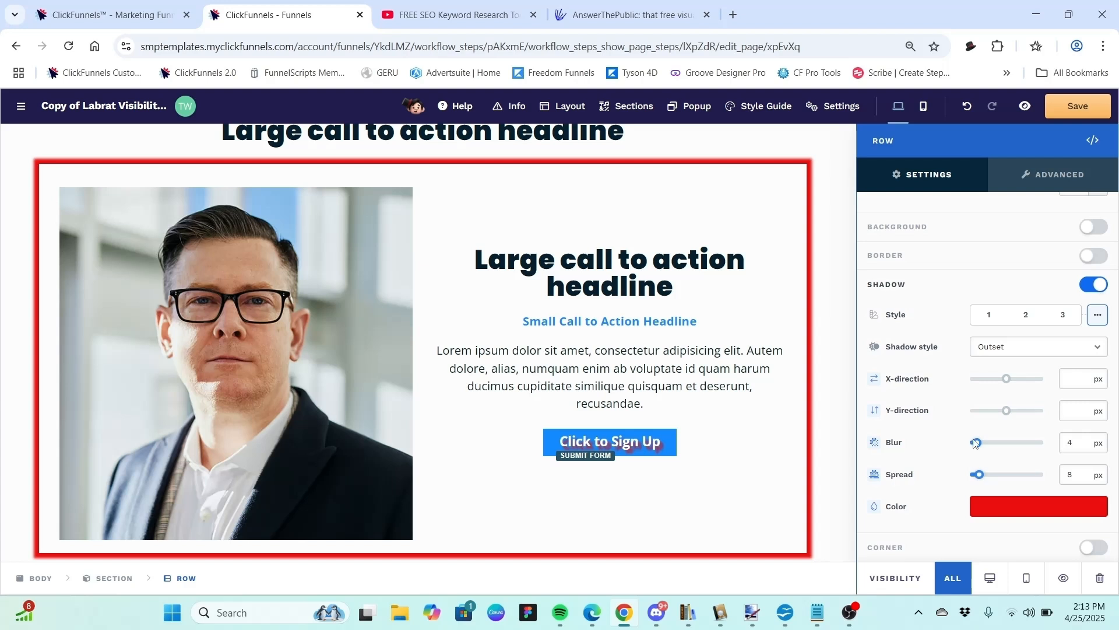
Try different blur amounts on the row's shadow and set the blur to 5 px.
drag(977, 443, 945, 444)
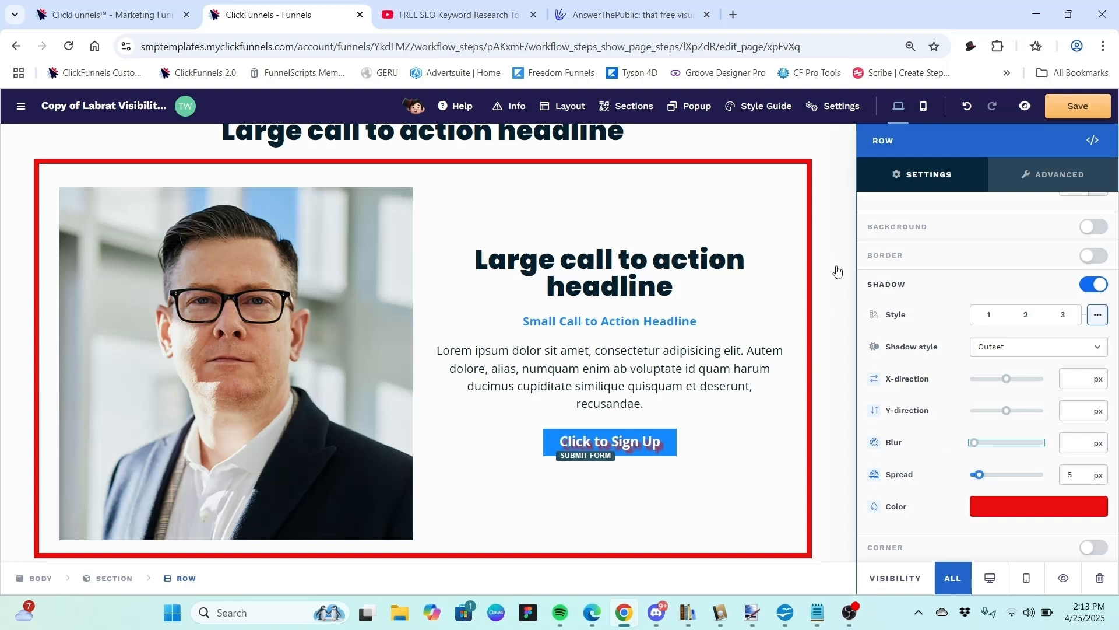
drag(978, 448, 1006, 447)
click(1086, 439)
key(BackSpace)
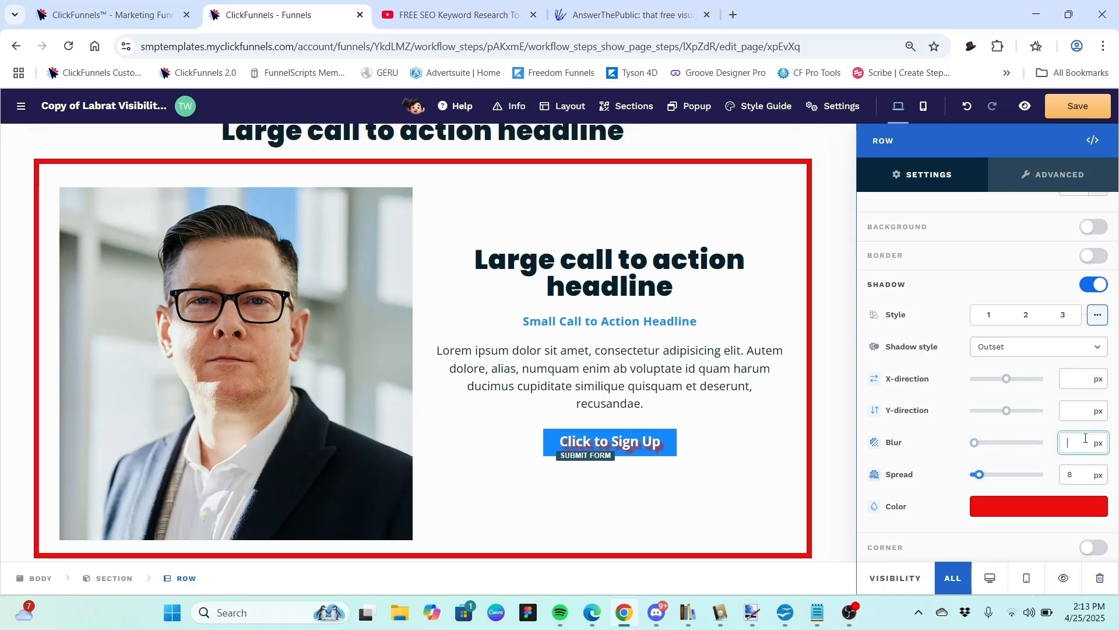
Try different spread amounts on the row's shadow and set the spread to 5 px.
click(977, 475)
drag(977, 475, 932, 476)
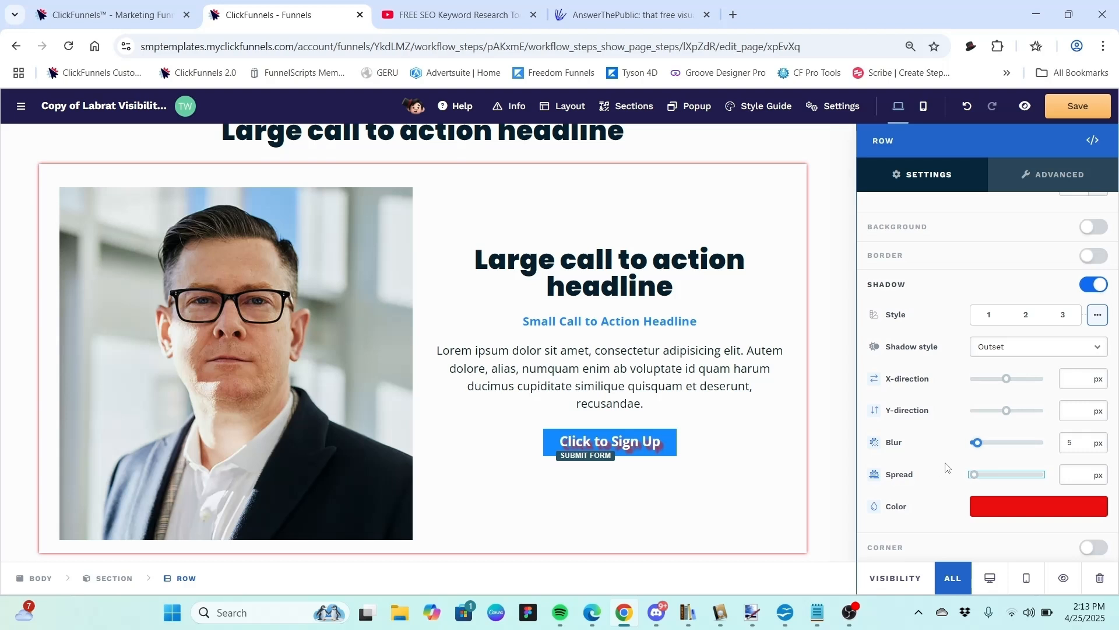
mouse_move(975, 480)
mouse_down()
mouse_move(996, 478)
mouse_move(983, 477)
mouse_up()
click(1079, 472)
text(2)
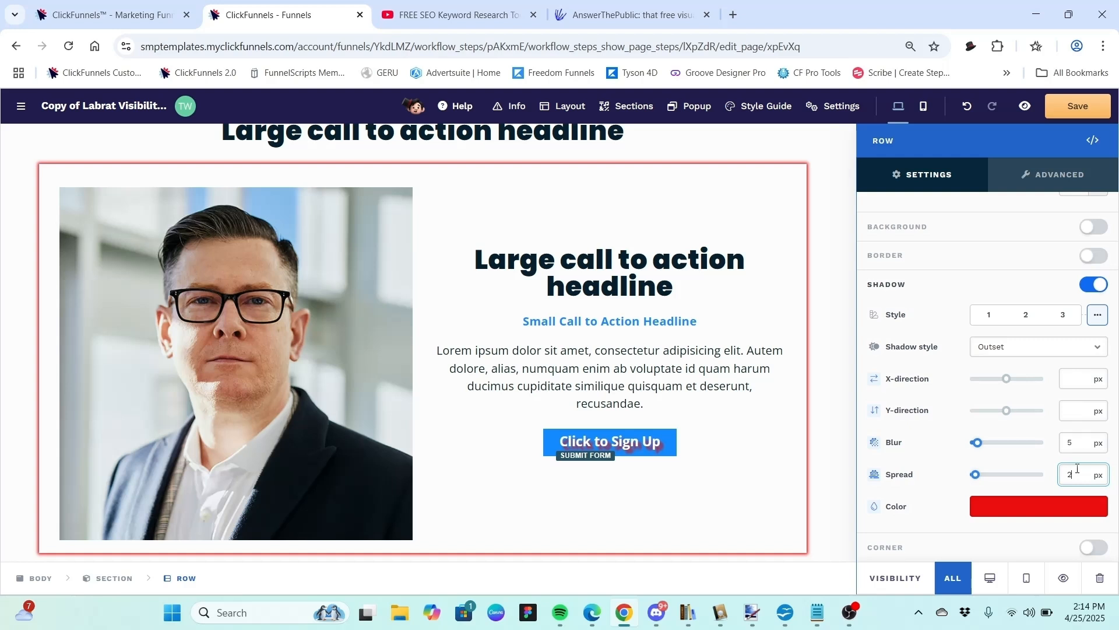
key(BackSpace)
text(5)
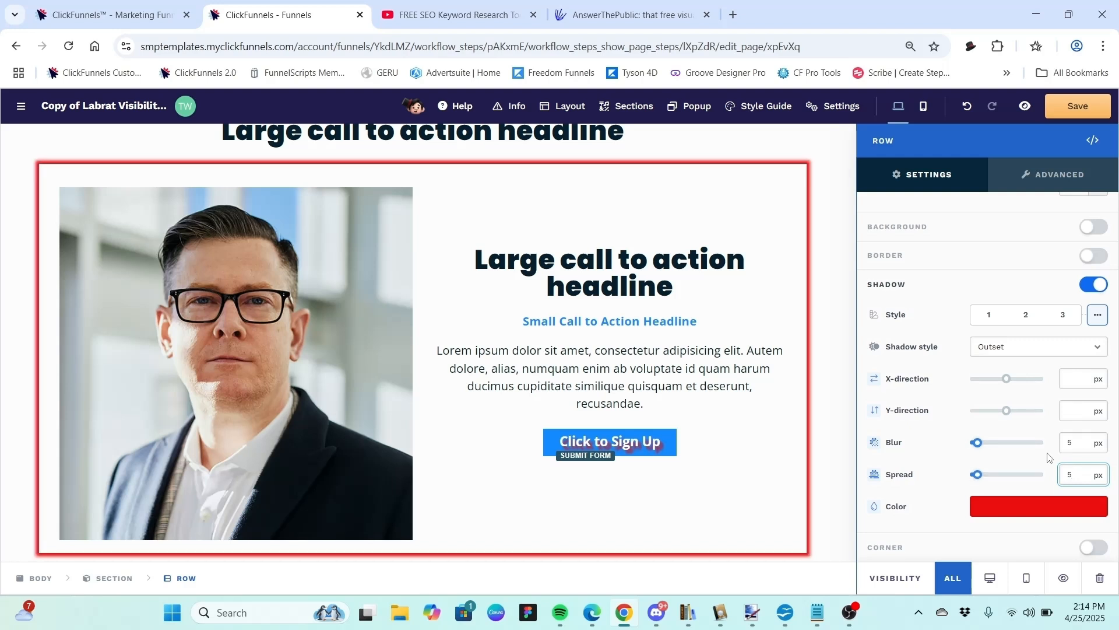
click(951, 472)
Enable rounded corners on the row, set all corners to 10 px, and close the row's settings.
click(1098, 547)
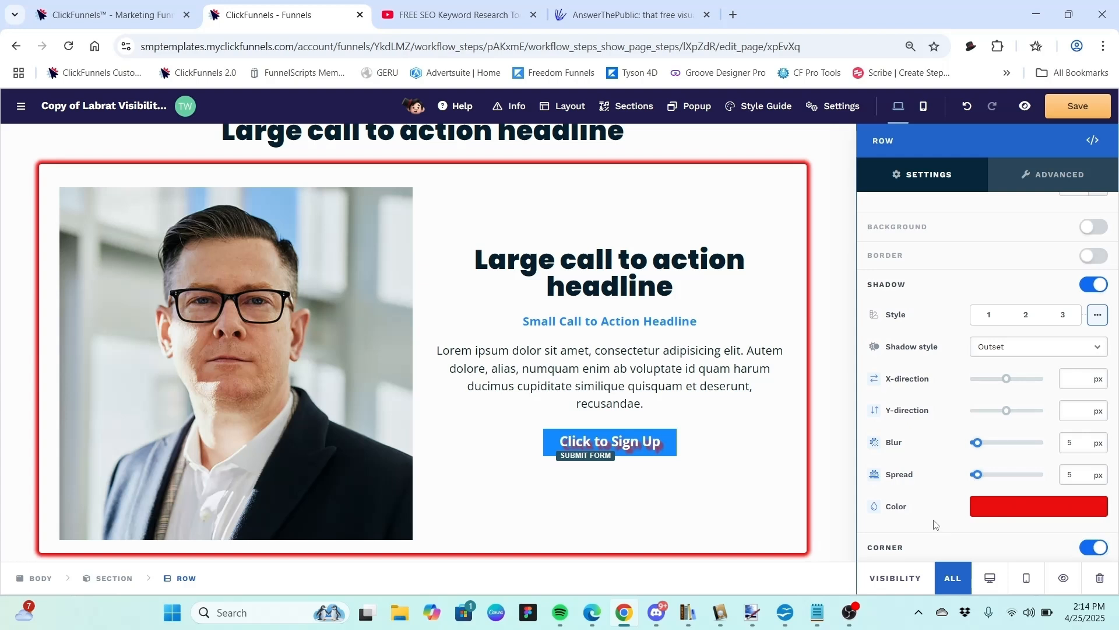
scroll(935, 524, down, 2)
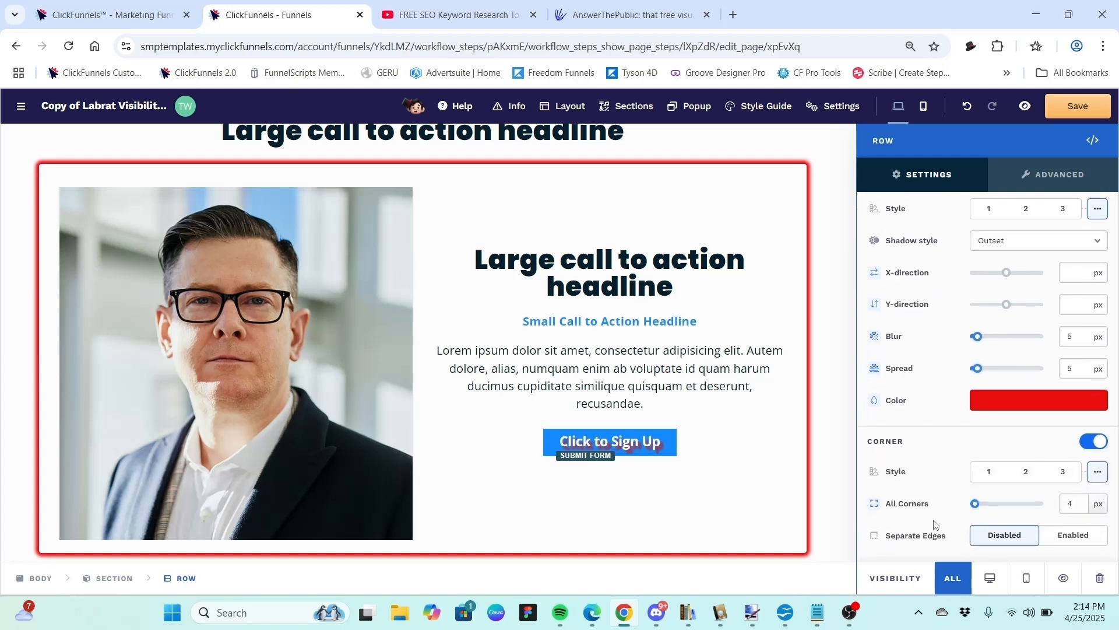
click(1085, 504)
text(10)
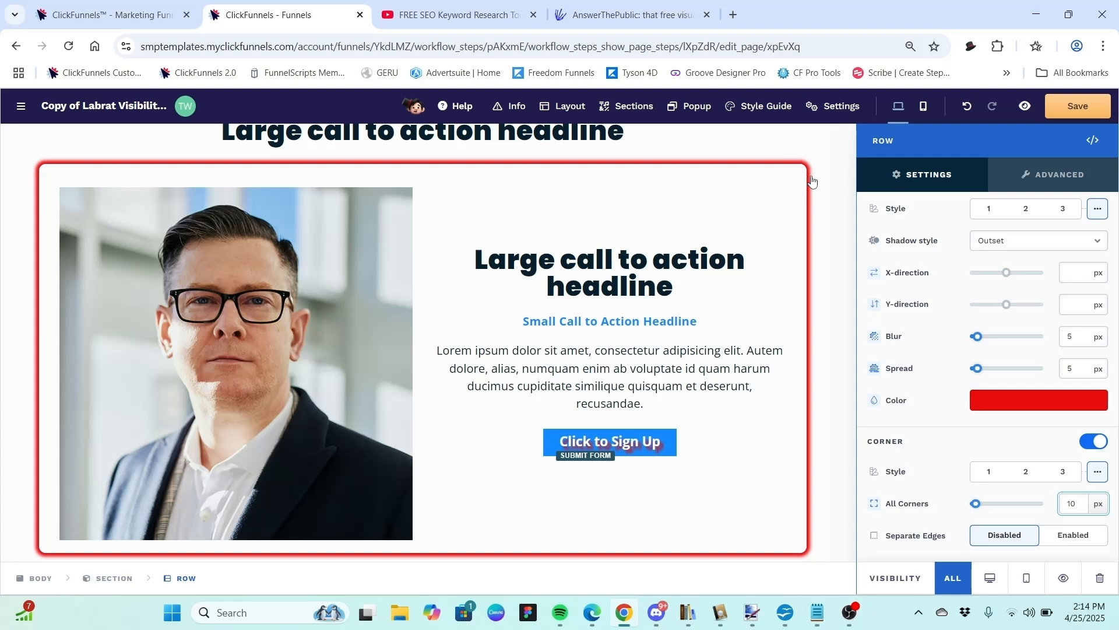
click(946, 358)
click(839, 312)
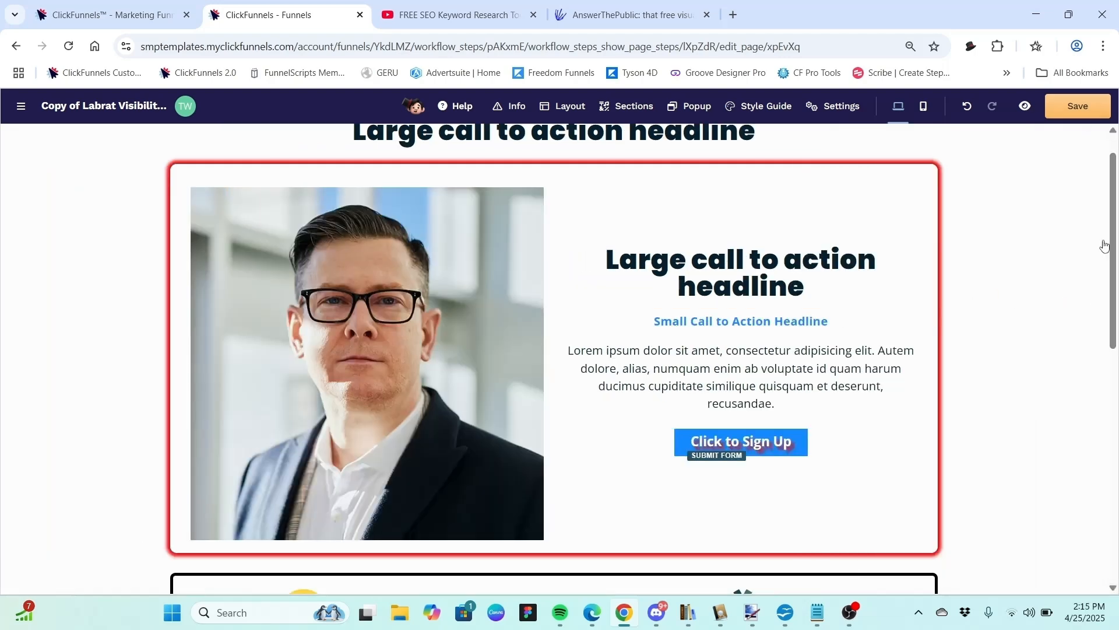
Enable the background options for the section containing the large call to action headline.
scroll(1115, 243, up, 1)
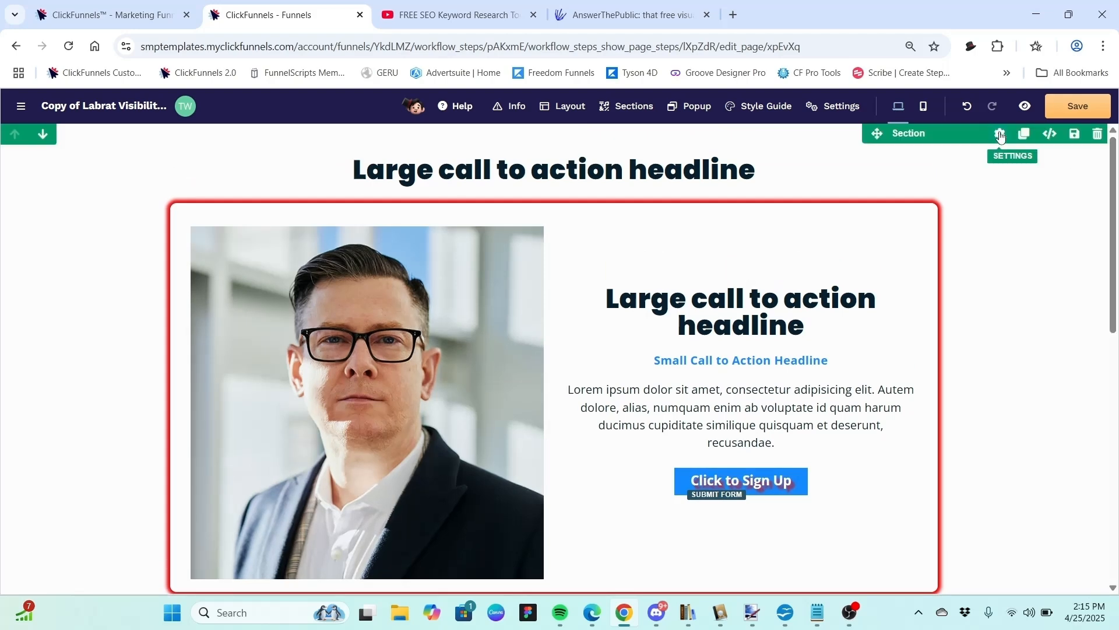
click(1000, 134)
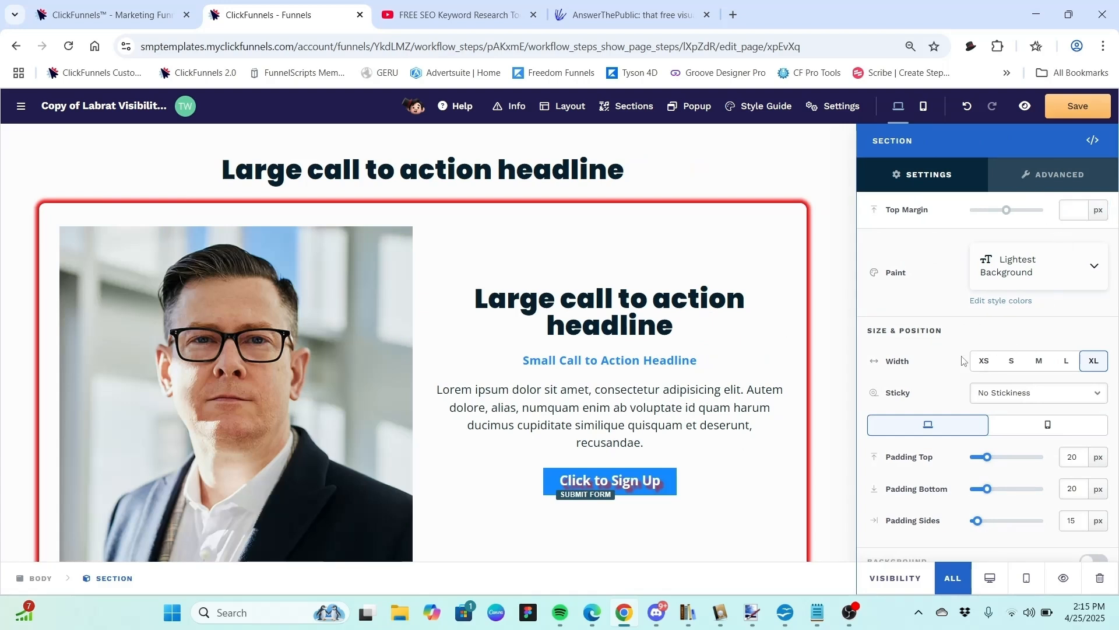
scroll(962, 360, down, 3)
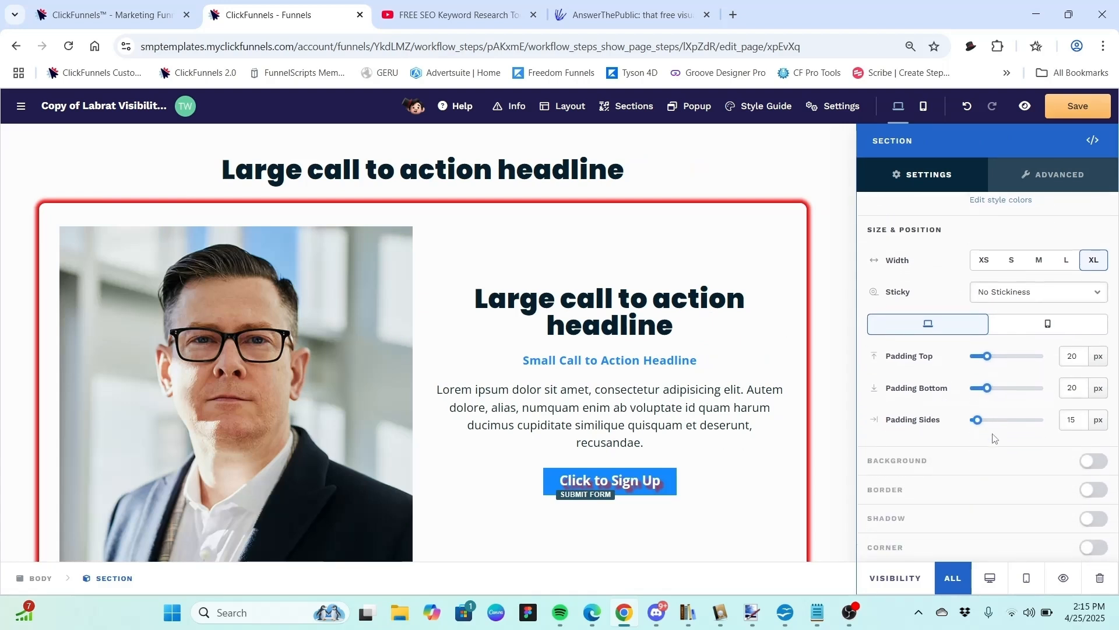
click(1097, 462)
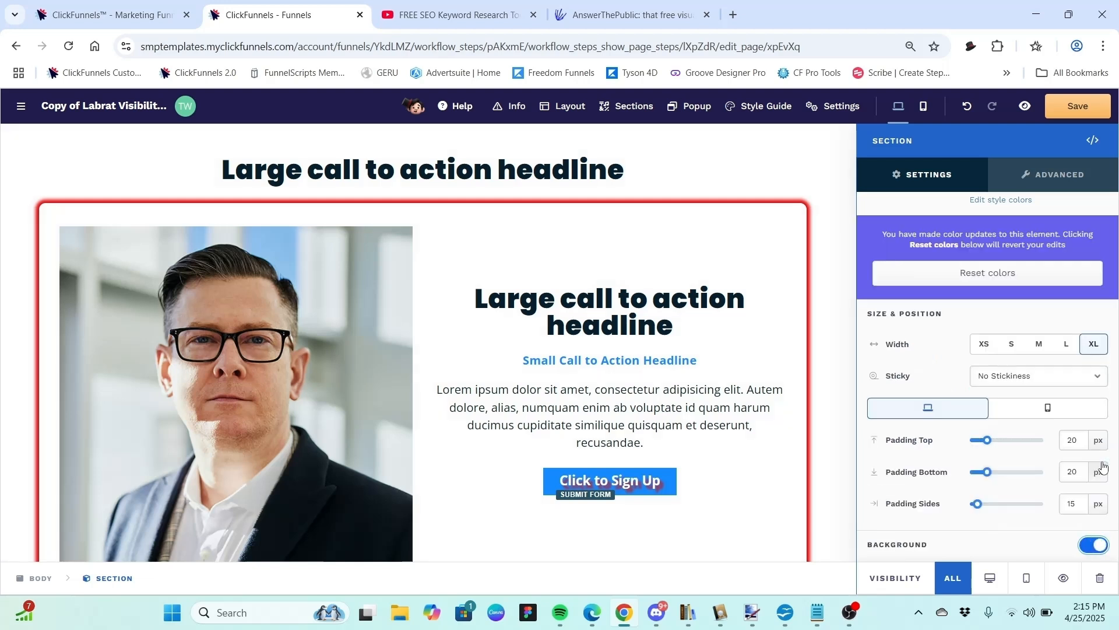
scroll(959, 442, down, 1)
scroll(959, 442, down, 5)
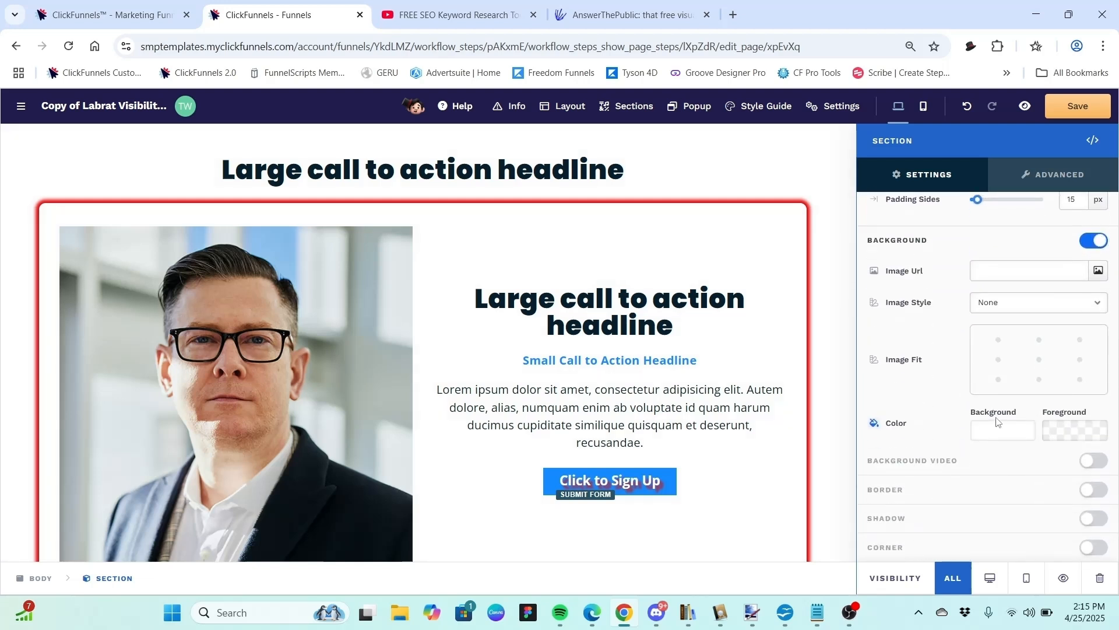
Try several recently used colors for the section's background, set it to blue, 0e34a0, and close the section's settings.
click(1000, 430)
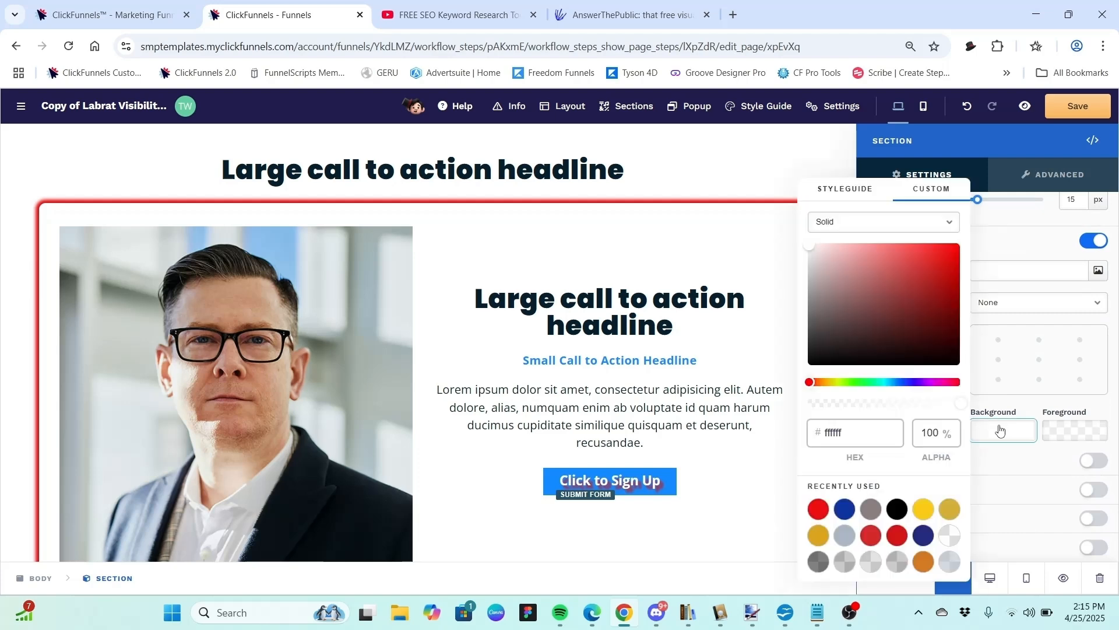
click(846, 508)
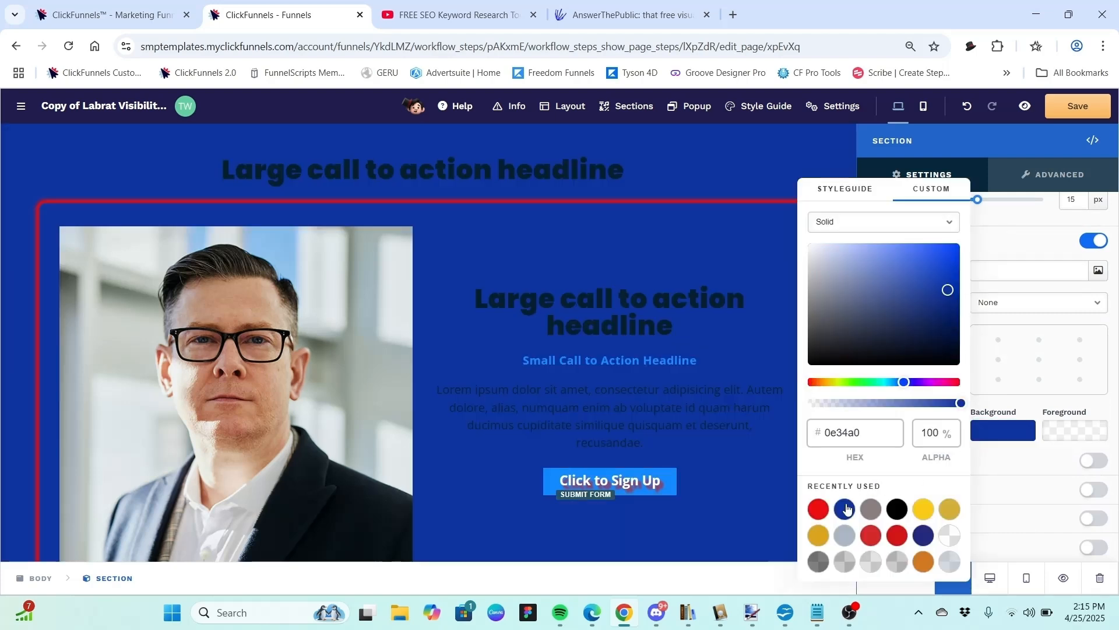
click(898, 509)
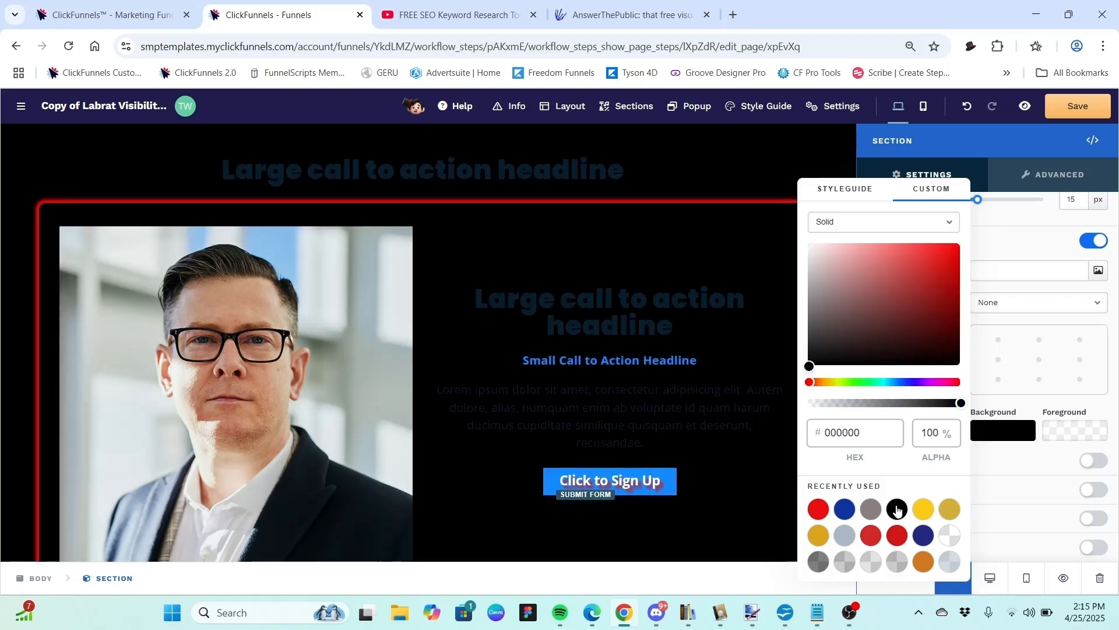
click(924, 509)
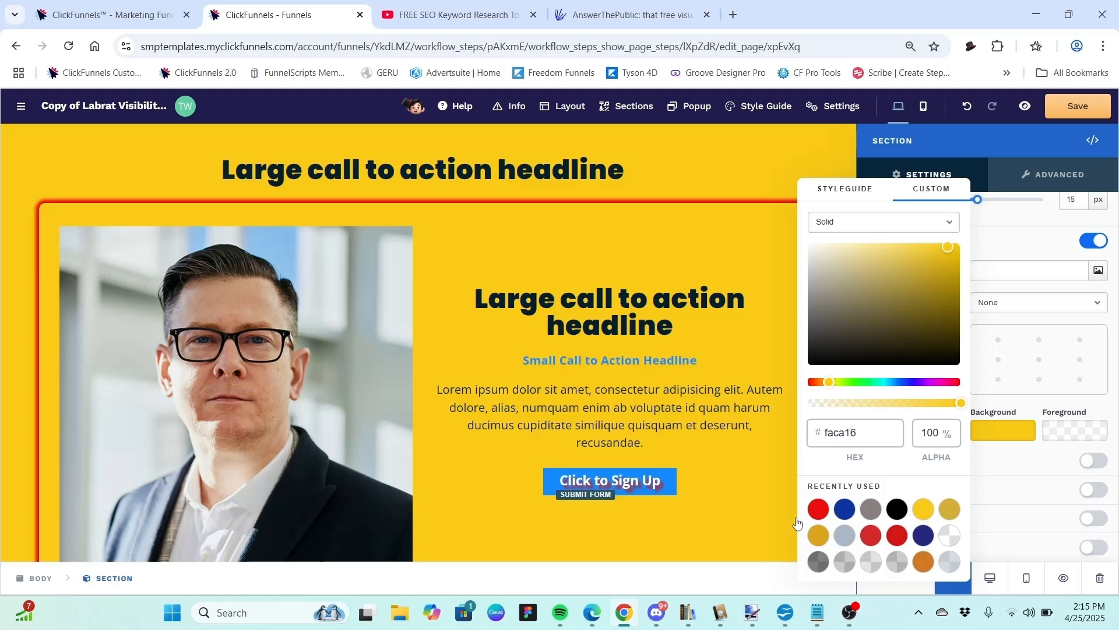
click(818, 535)
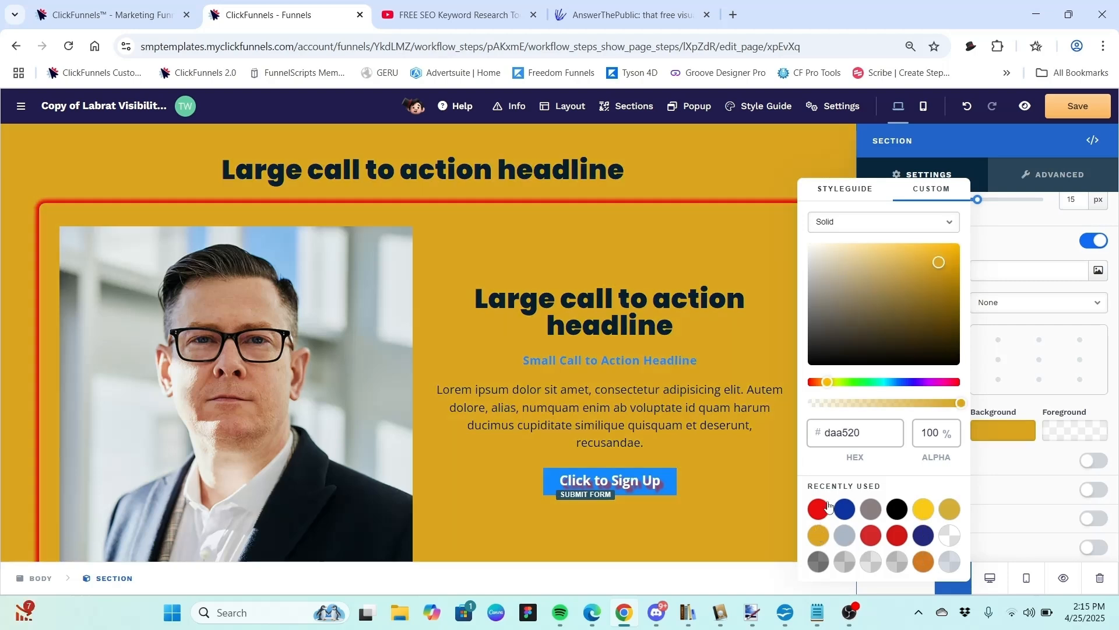
click(819, 508)
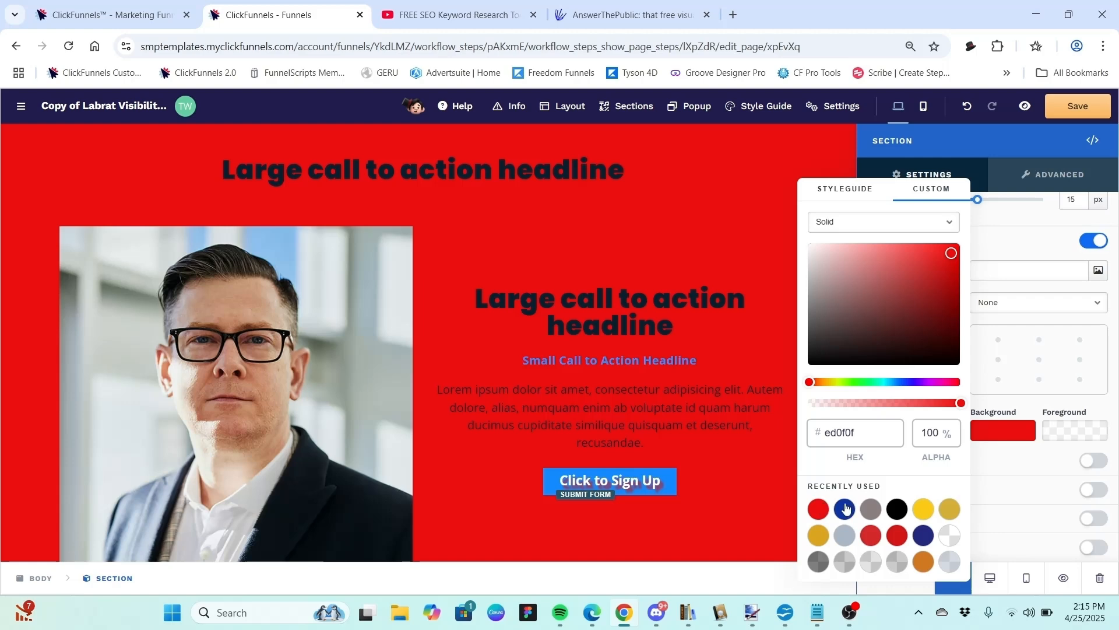
click(845, 509)
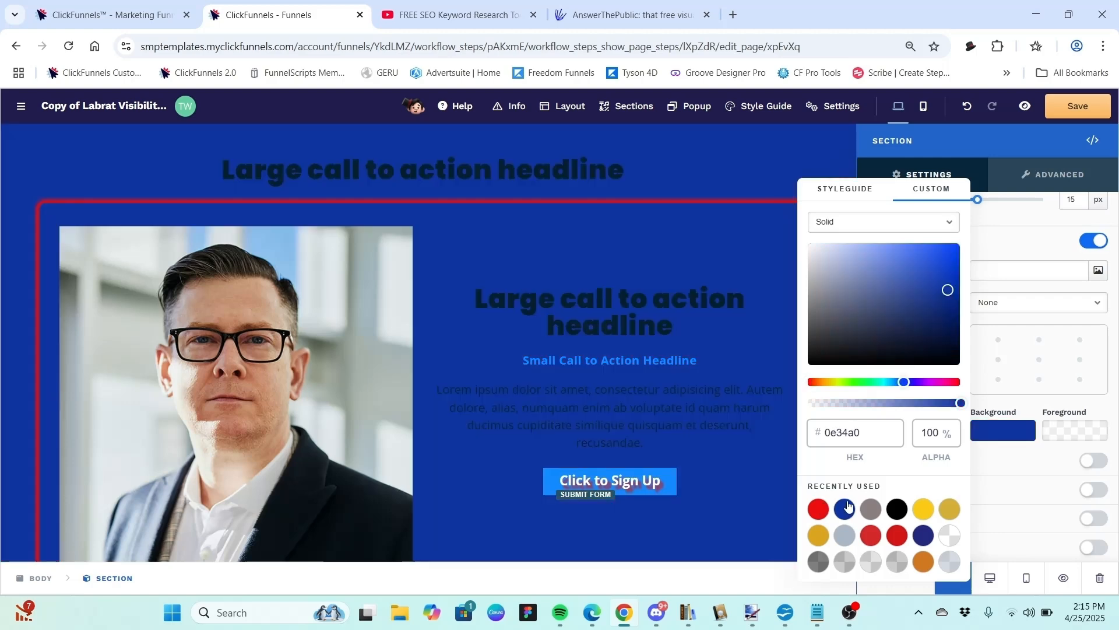
click(903, 511)
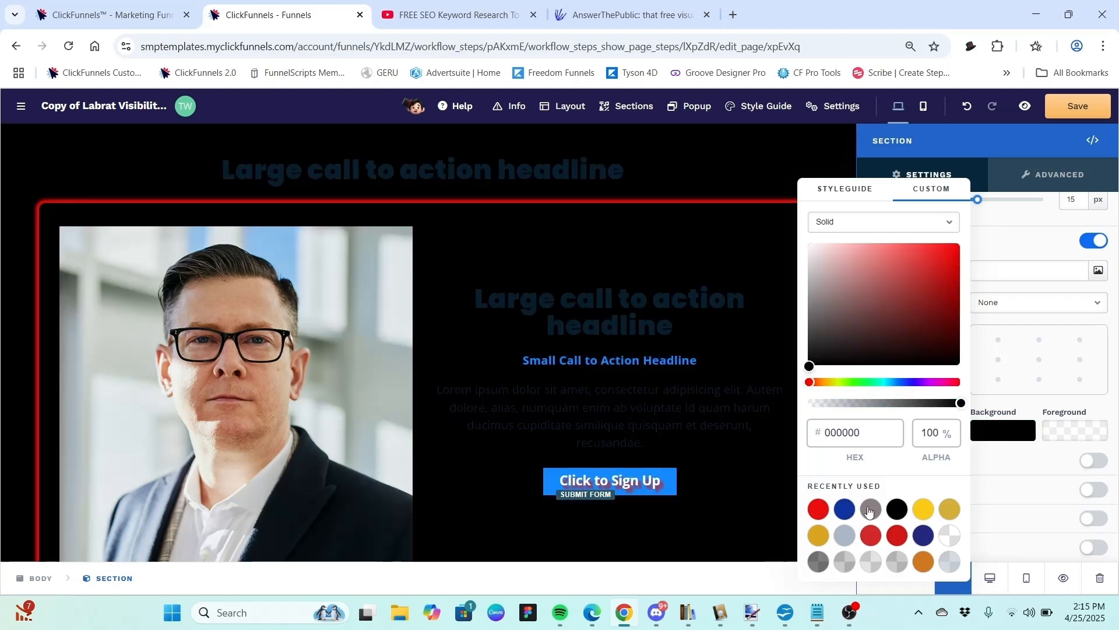
click(849, 511)
scroll(716, 269, down, 1)
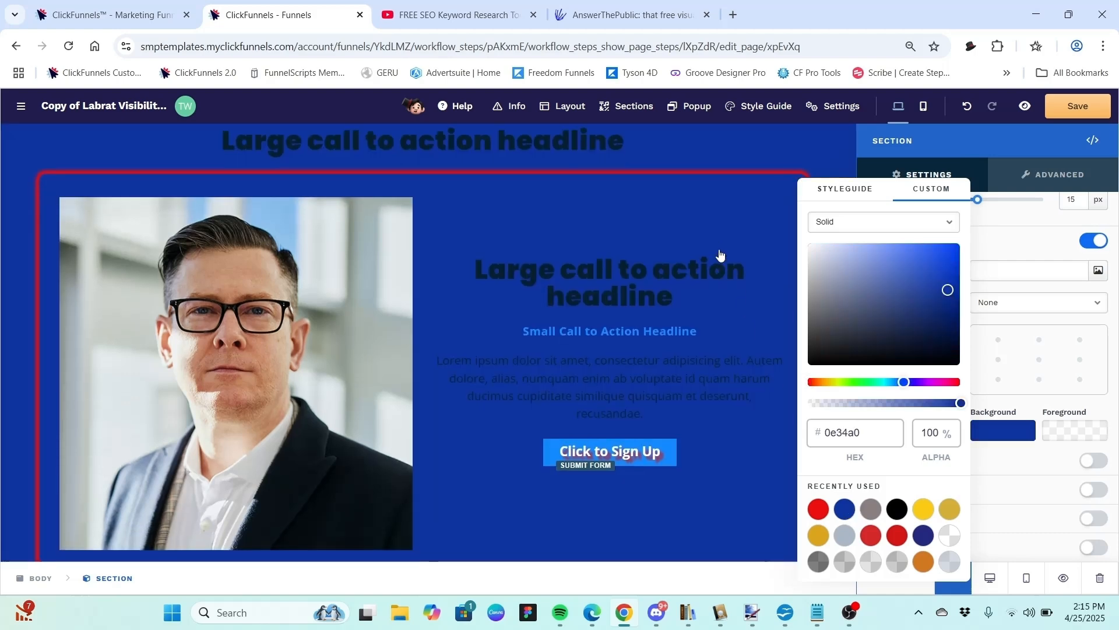
click(678, 158)
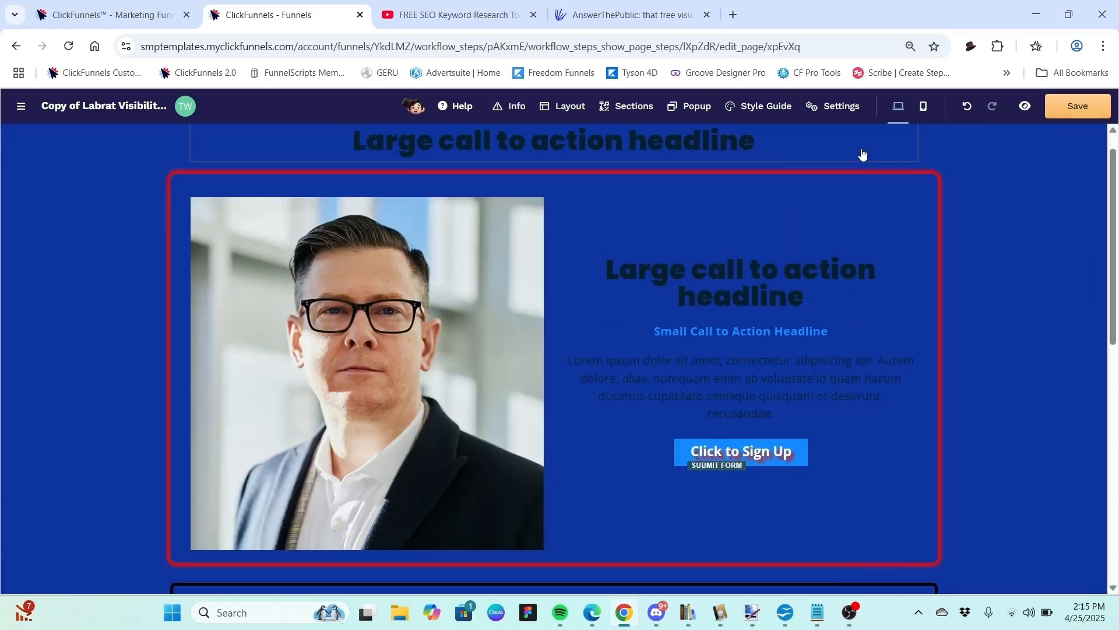
Change the shadow style of the row with the photo to Inset.
mouse_move(1110, 249)
mouse_down()
mouse_move(1110, 280)
mouse_move(1110, 267)
mouse_up()
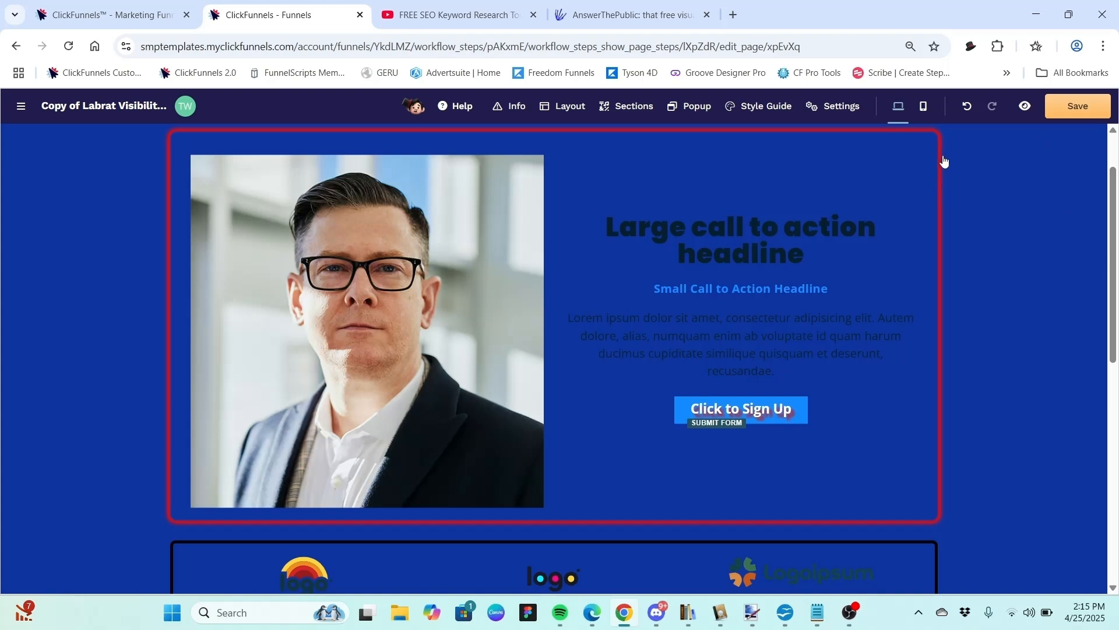
mouse_move(869, 155)
click(829, 143)
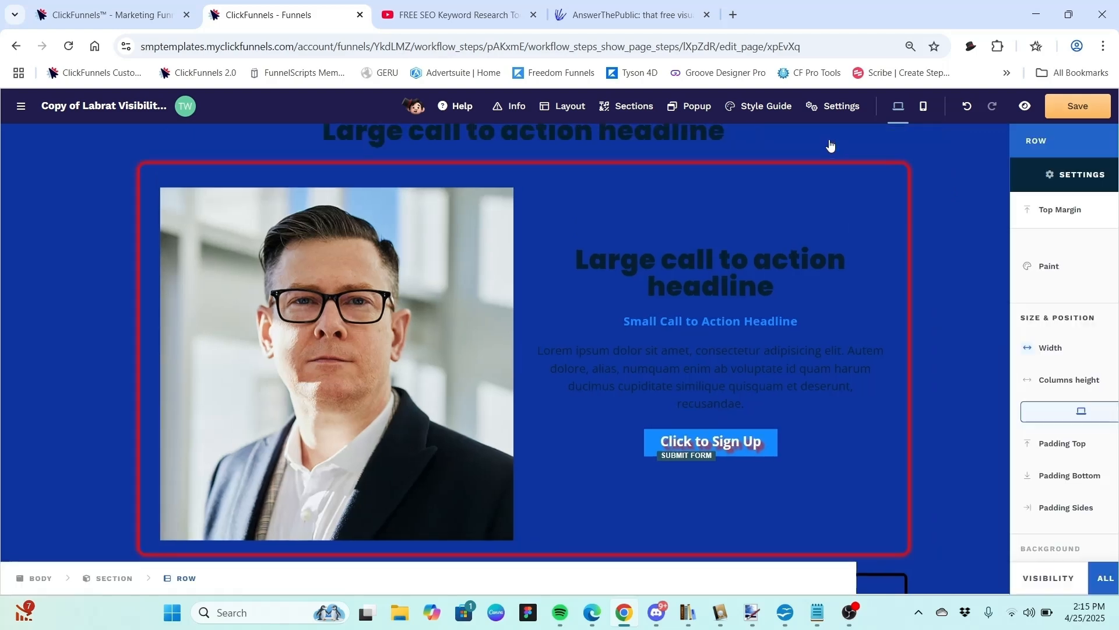
scroll(953, 307, down, 8)
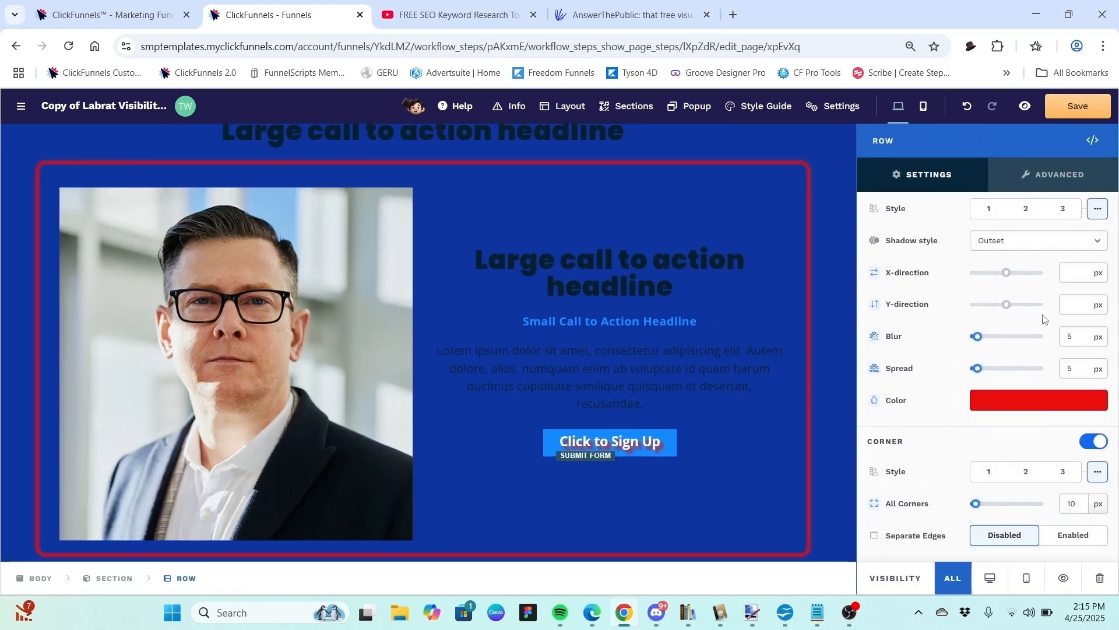
click(1043, 244)
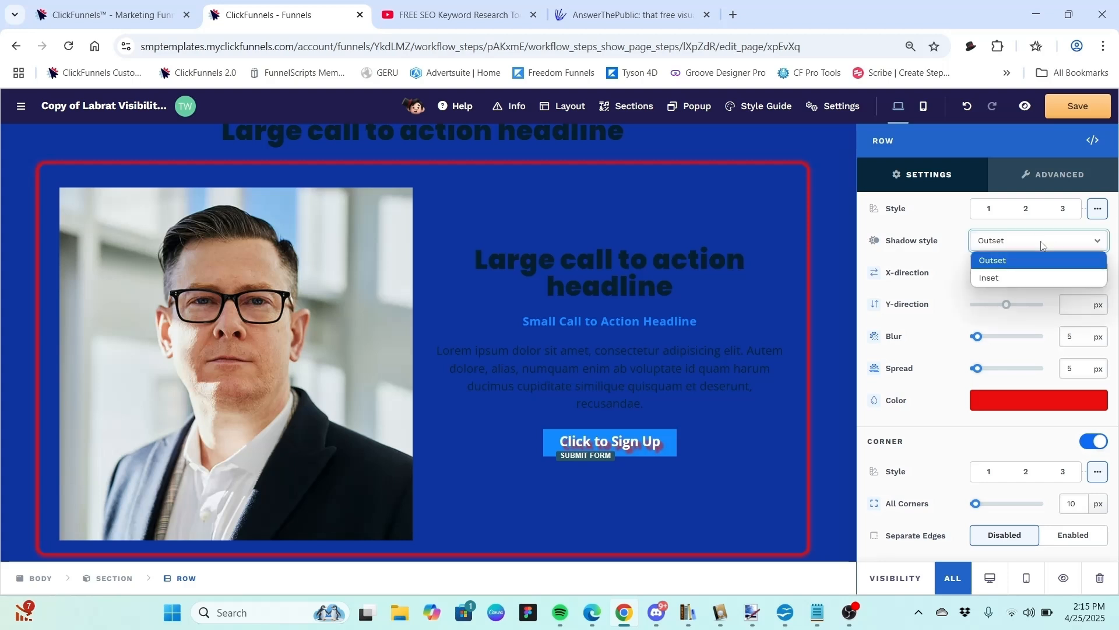
click(1022, 276)
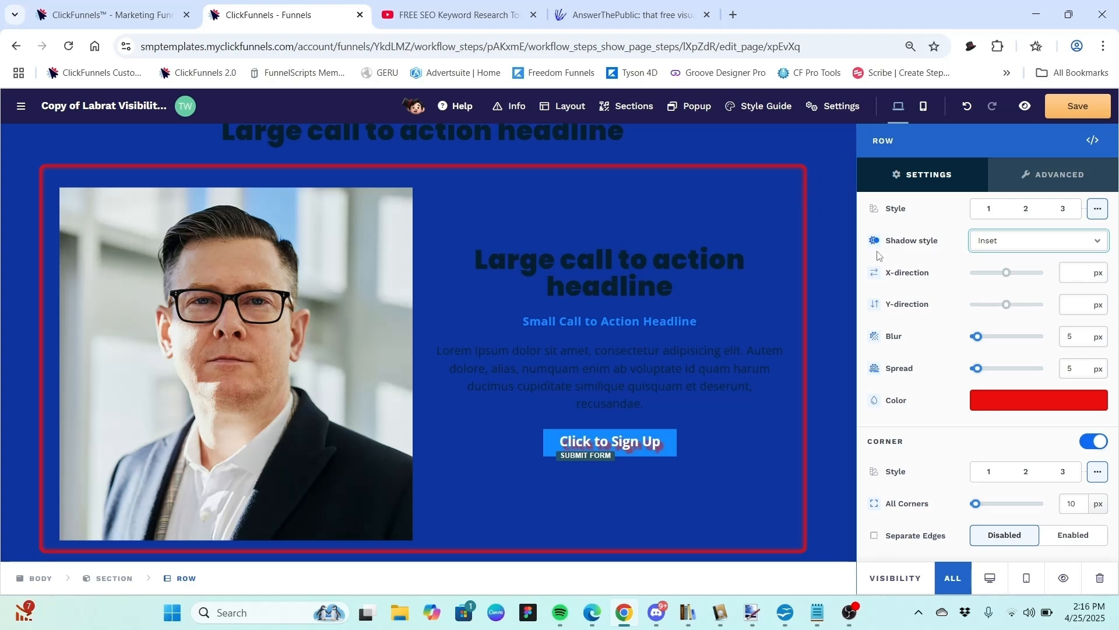
Try different spread amounts on the row's shadow, set the spread to 11 px with the Outset style, and close the row's settings.
drag(977, 368, 981, 368)
click(1007, 242)
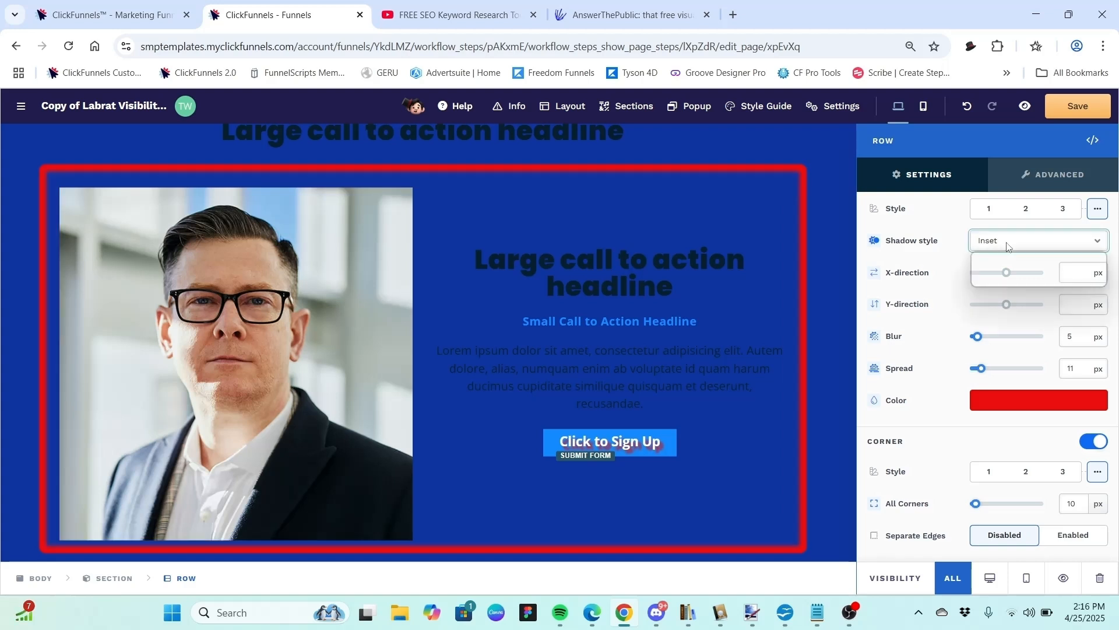
click(1005, 262)
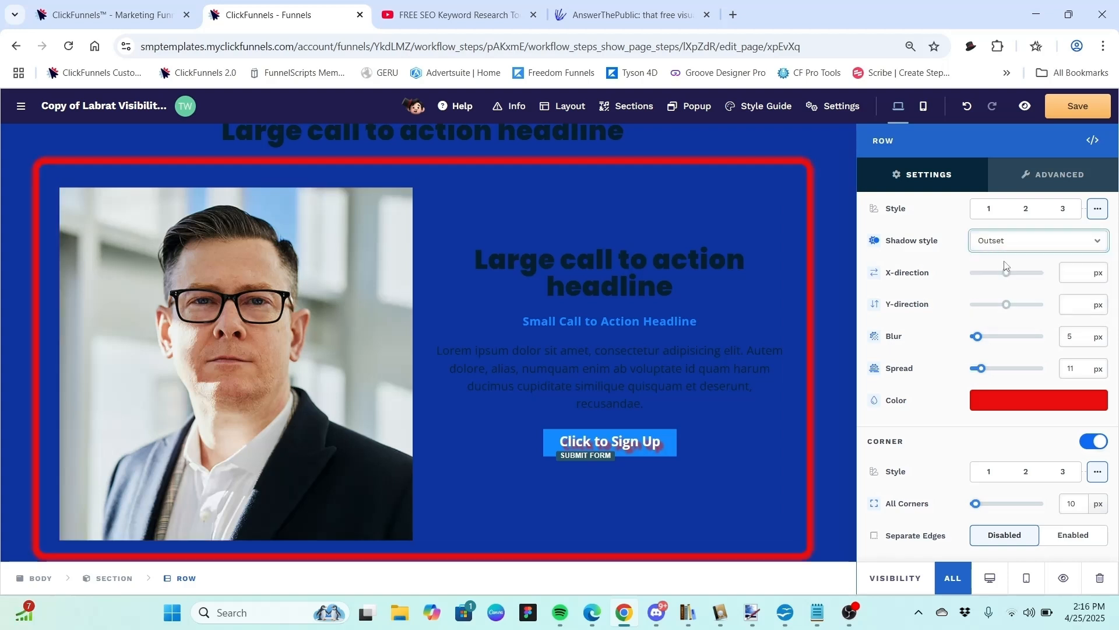
drag(982, 369, 994, 370)
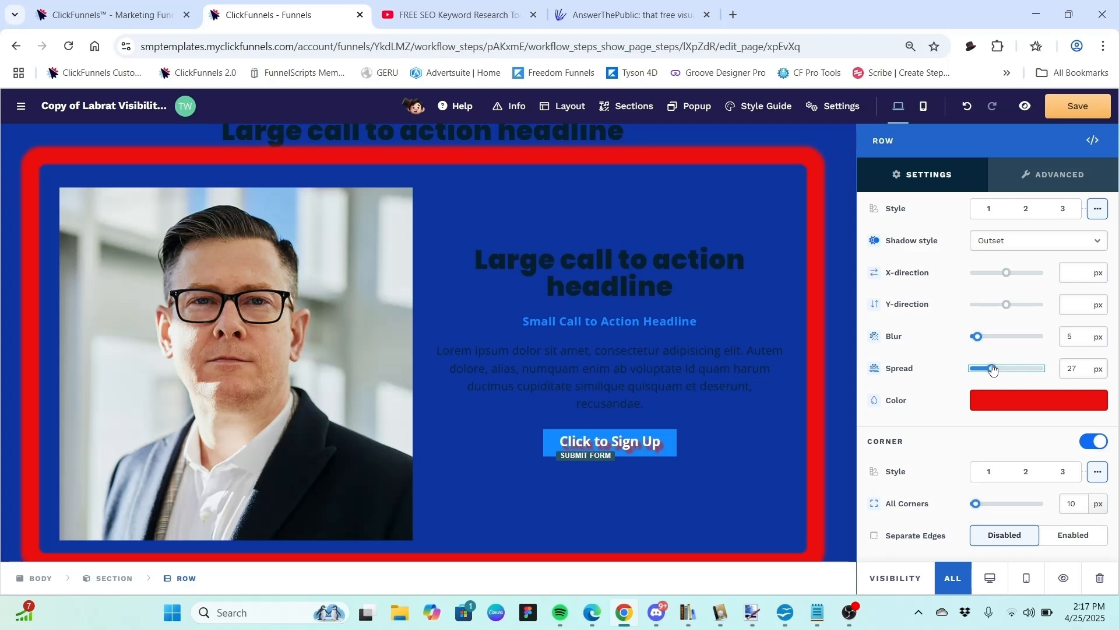
drag(993, 369, 983, 368)
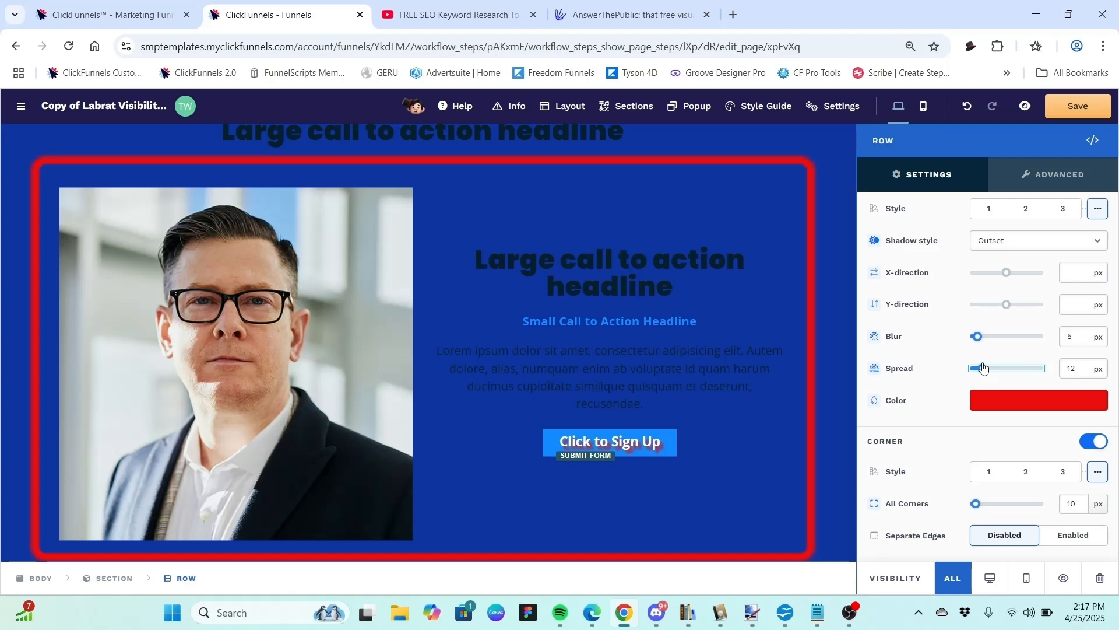
drag(983, 368, 981, 368)
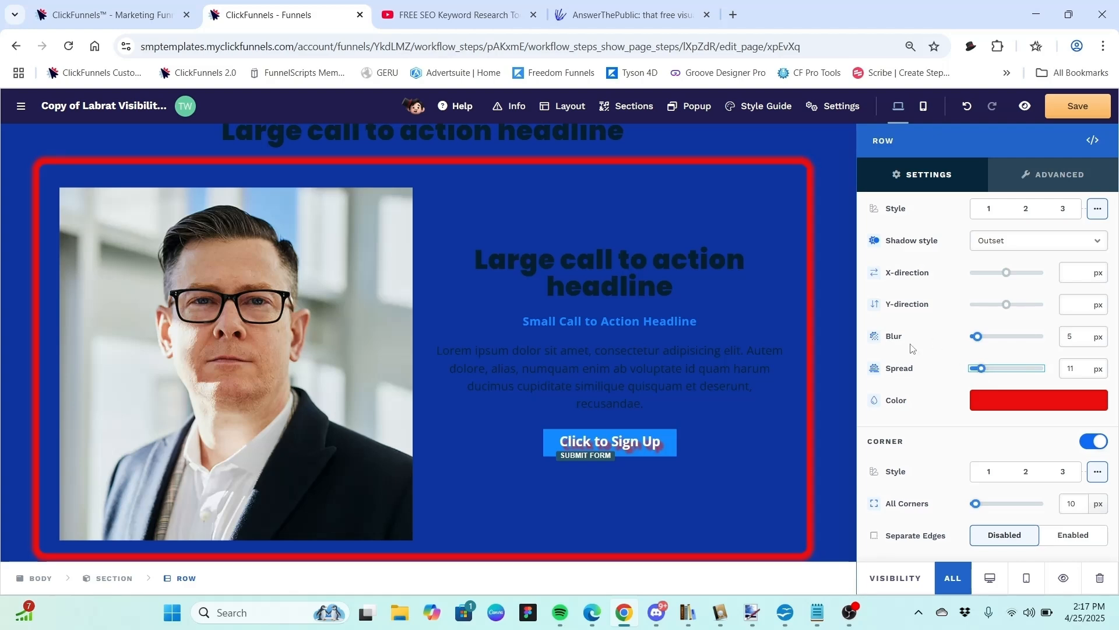
click(813, 320)
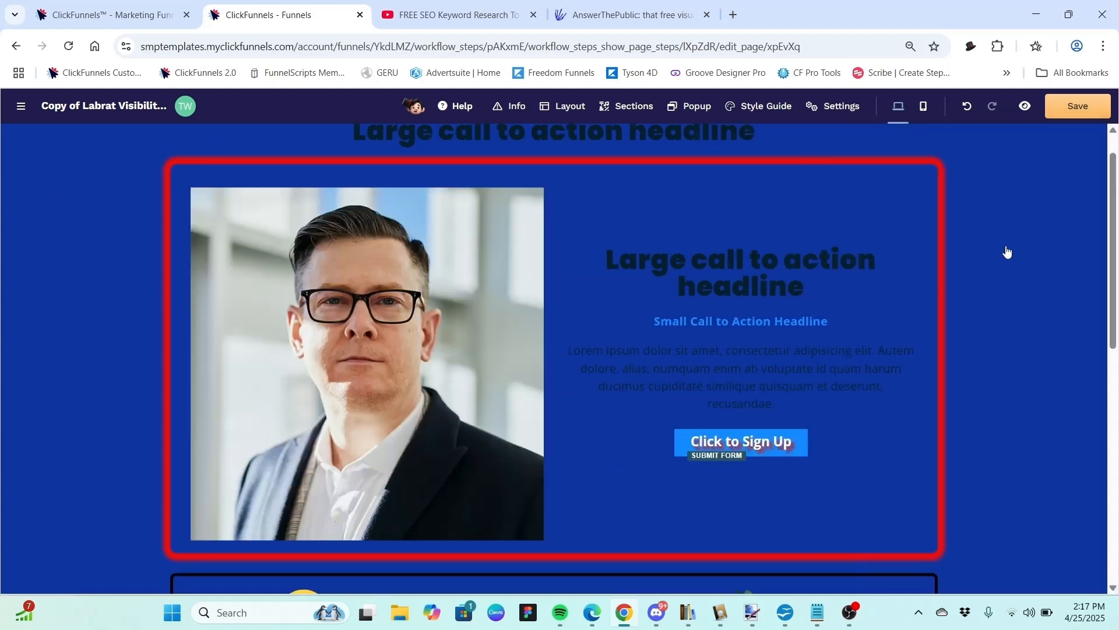
Remove the blue background color from the section and reopen the shadow and corner settings of the photo row.
click(1018, 218)
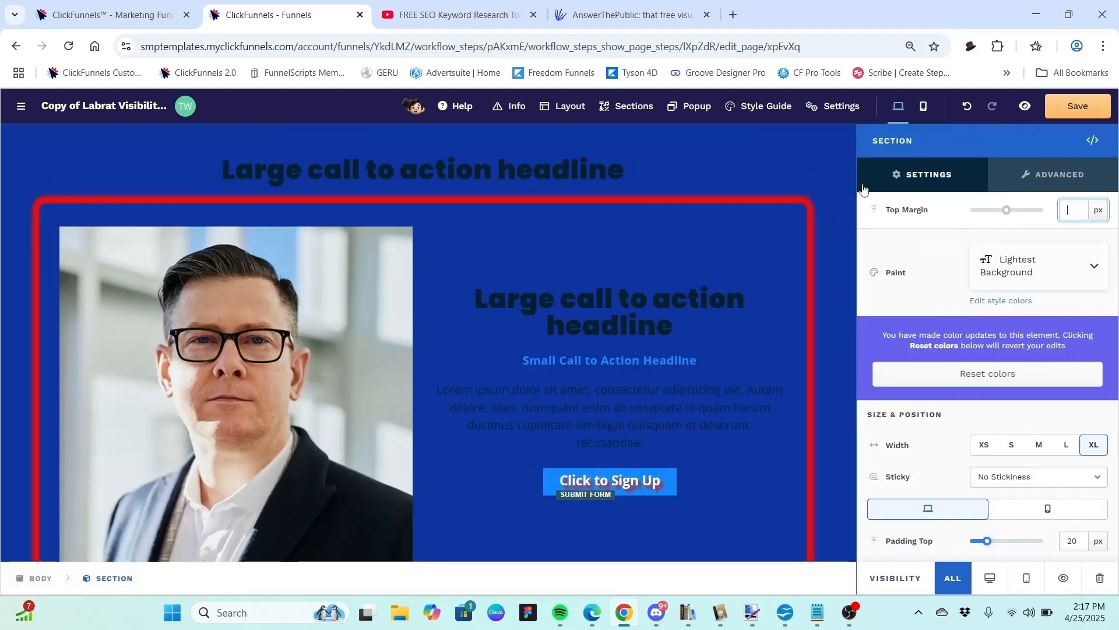
click(934, 292)
scroll(933, 290, down, 6)
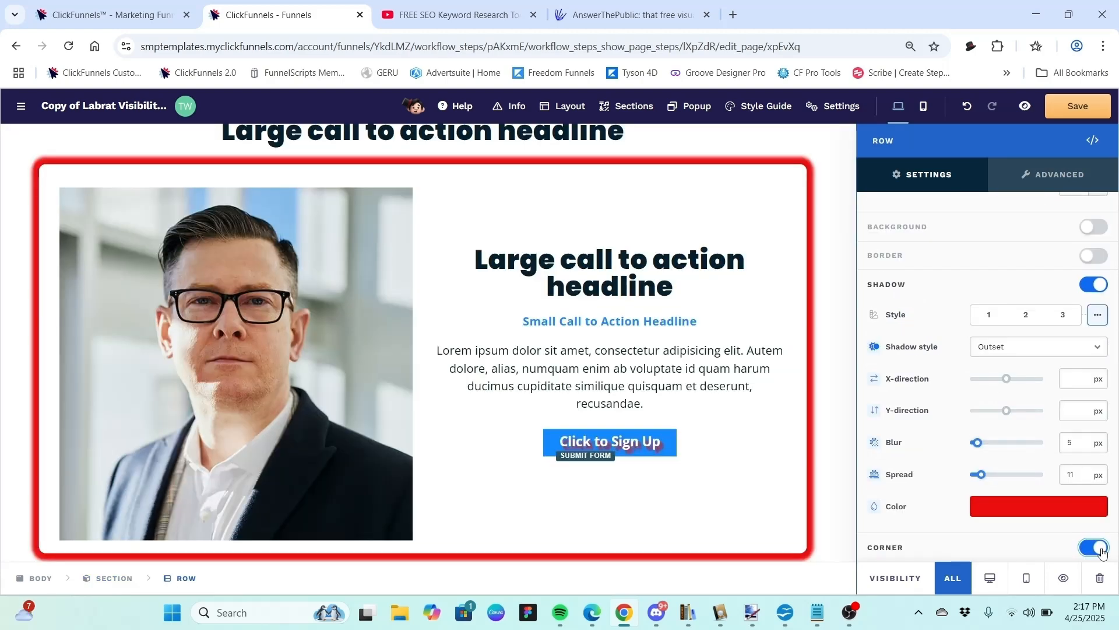
Turn off the row's rounded corners and set its shadow's X-direction and Y-direction to 5 px each.
click(1093, 548)
click(1093, 548)
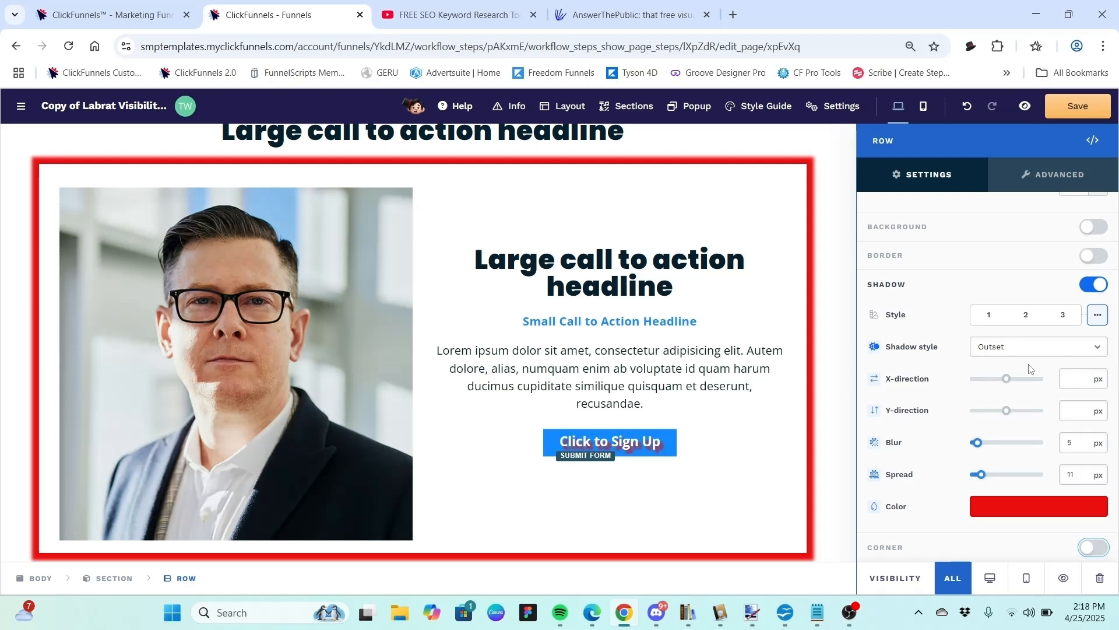
click(1075, 377)
text(5)
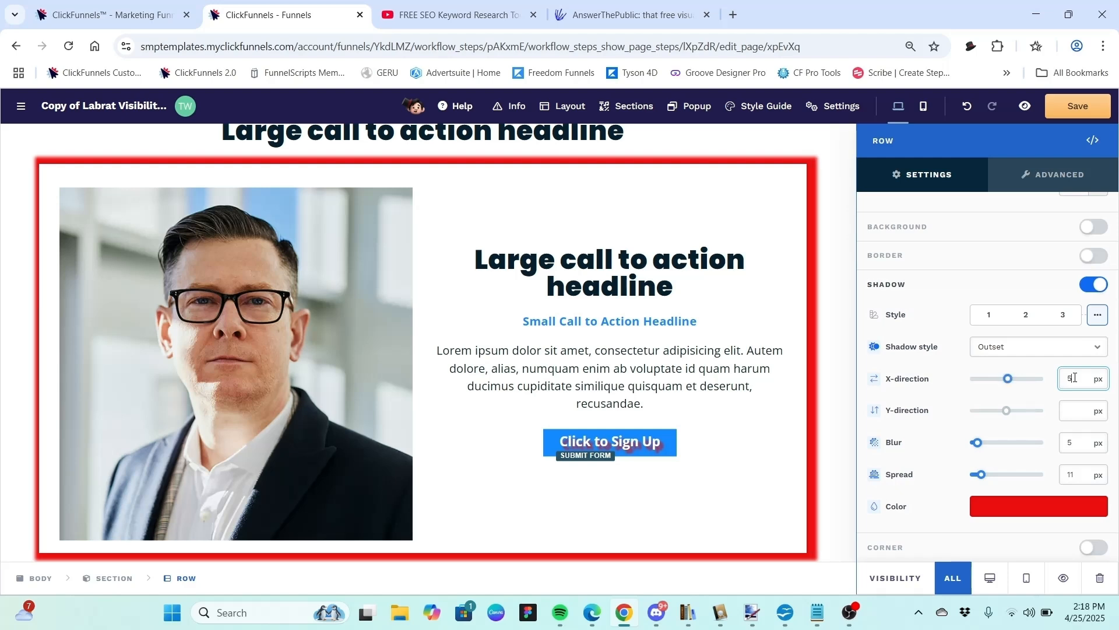
click(1078, 407)
text(5)
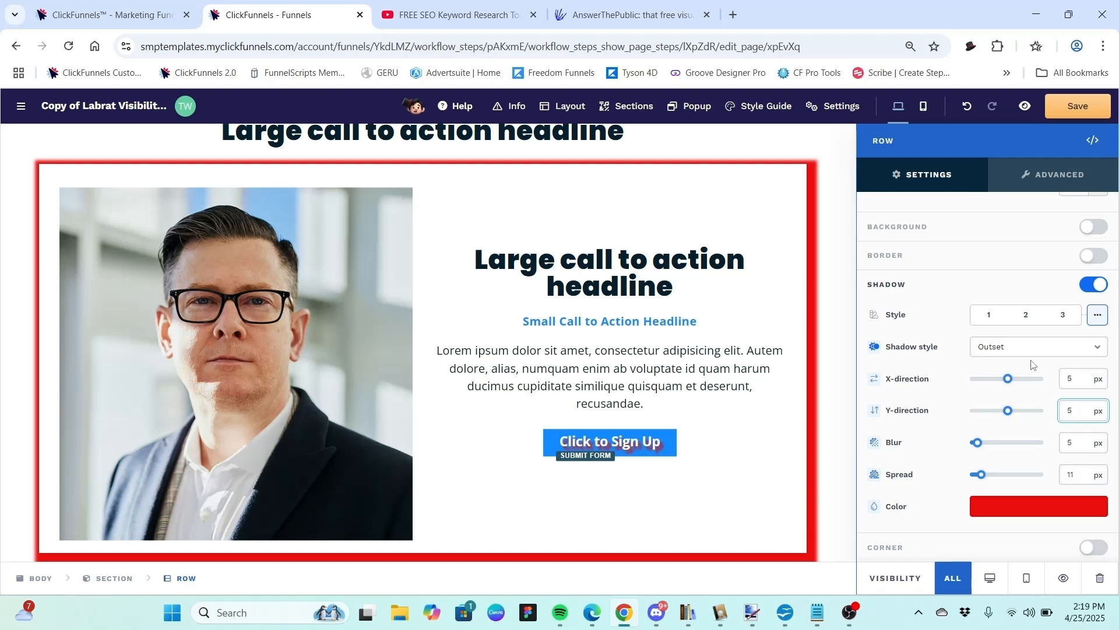
Set the row shadow's X-direction and Y-direction to -5 px each.
click(1075, 378)
text(-)
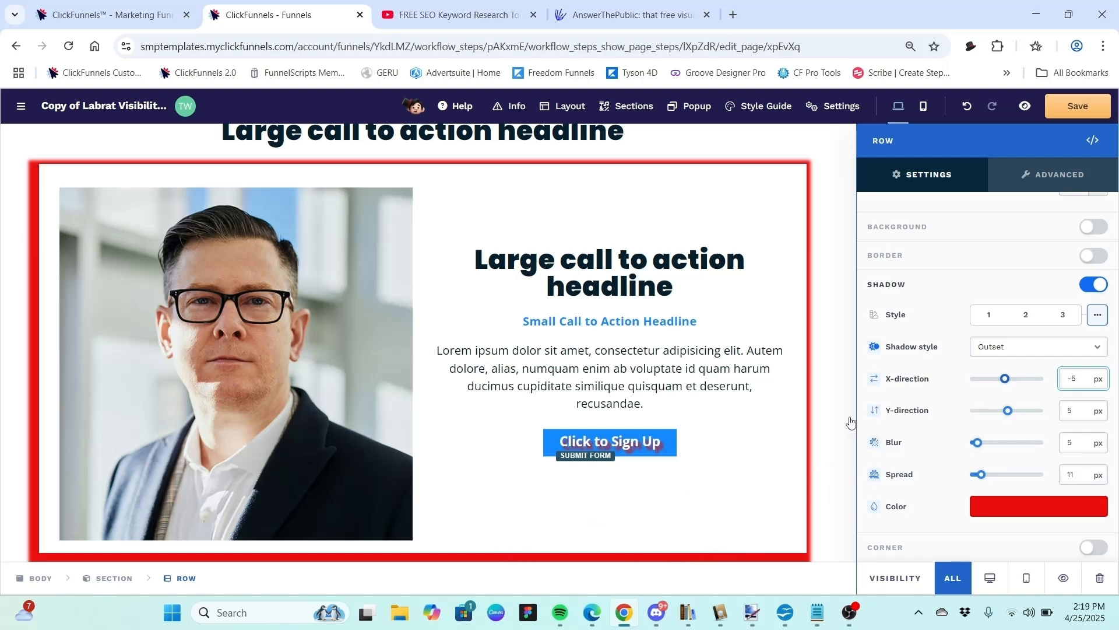
click(1070, 409)
text(-5)
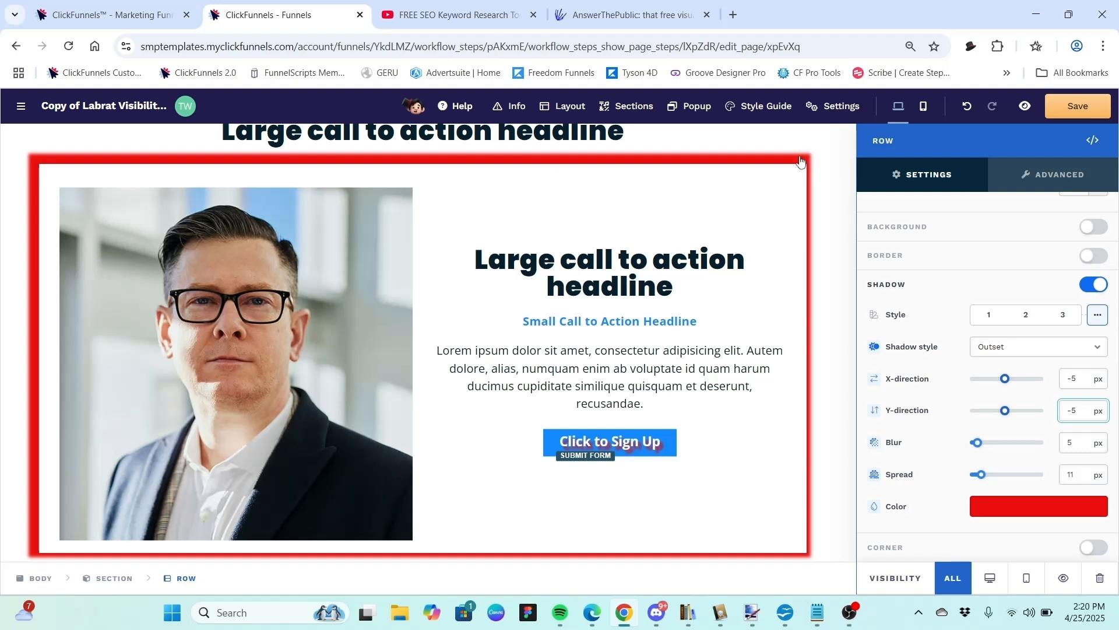
Set the row shadow's X-direction to 5 px.
click(1071, 375)
key(BackSpace)
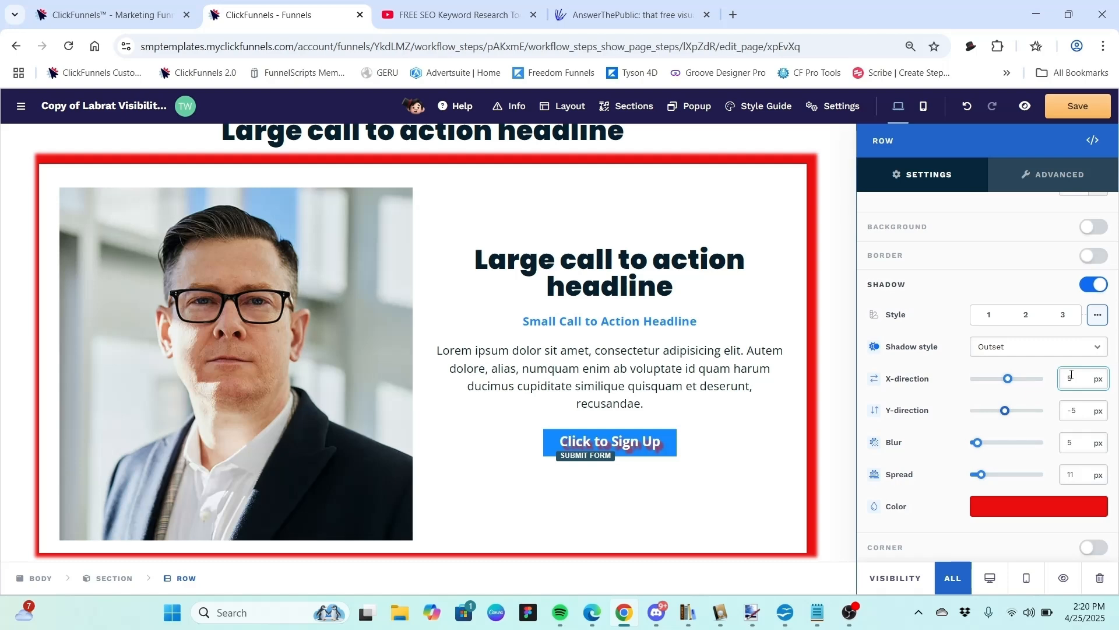
click(942, 313)
Change the row shadow's custom color to black (000000) at 100% alpha.
click(1042, 516)
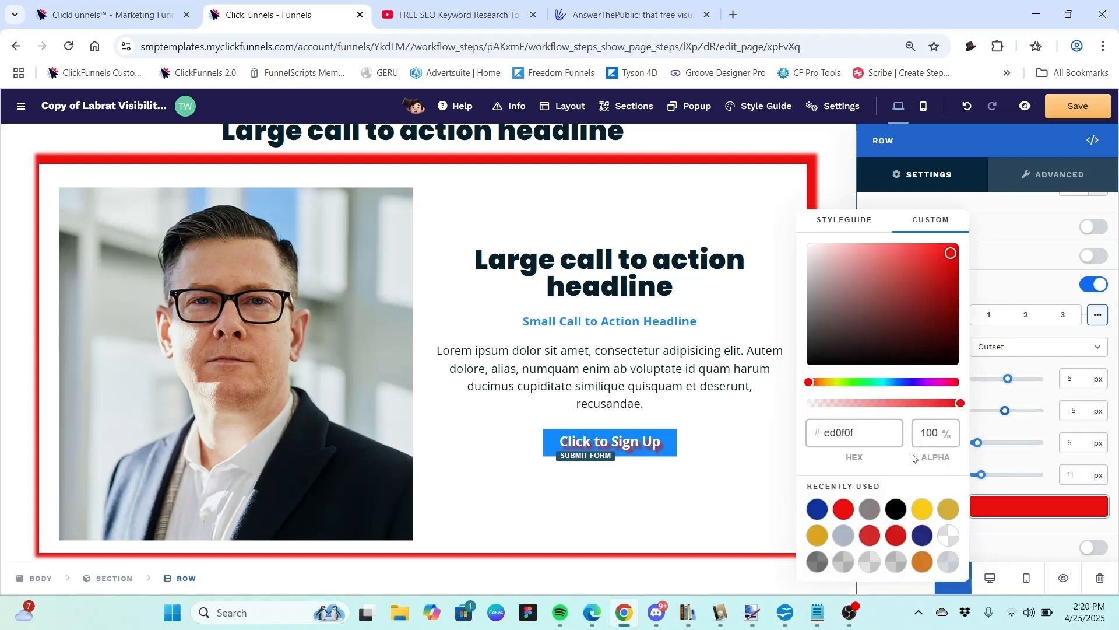
drag(938, 403, 962, 403)
drag(855, 316, 813, 367)
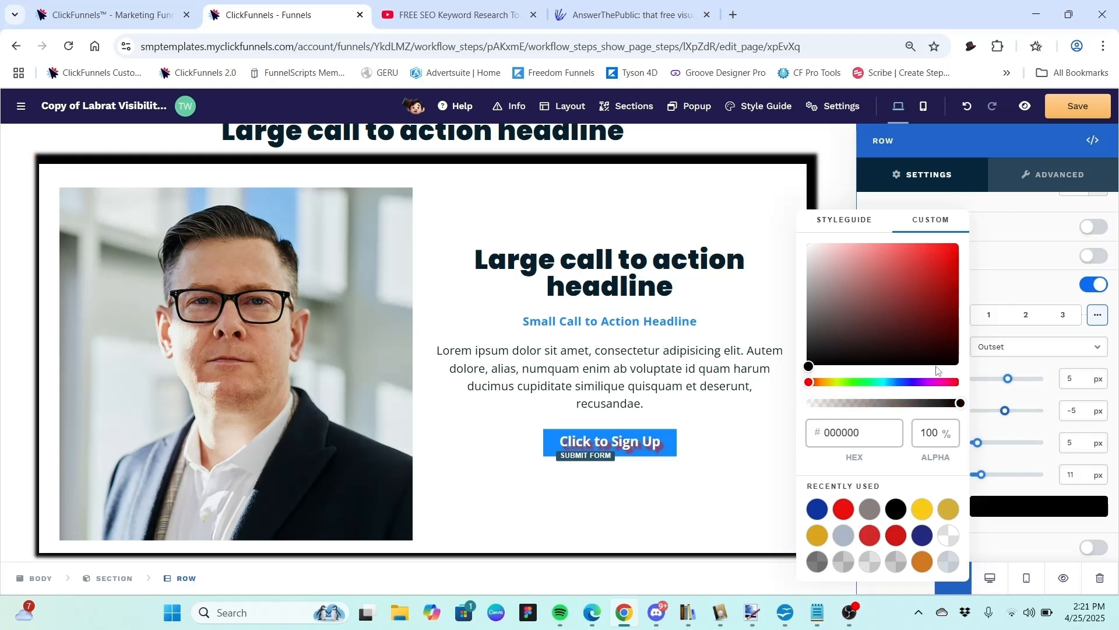
click(988, 367)
Set the row shadow's blur to 5 px and its spread to 2 px.
click(1081, 444)
text(5)
click(1079, 471)
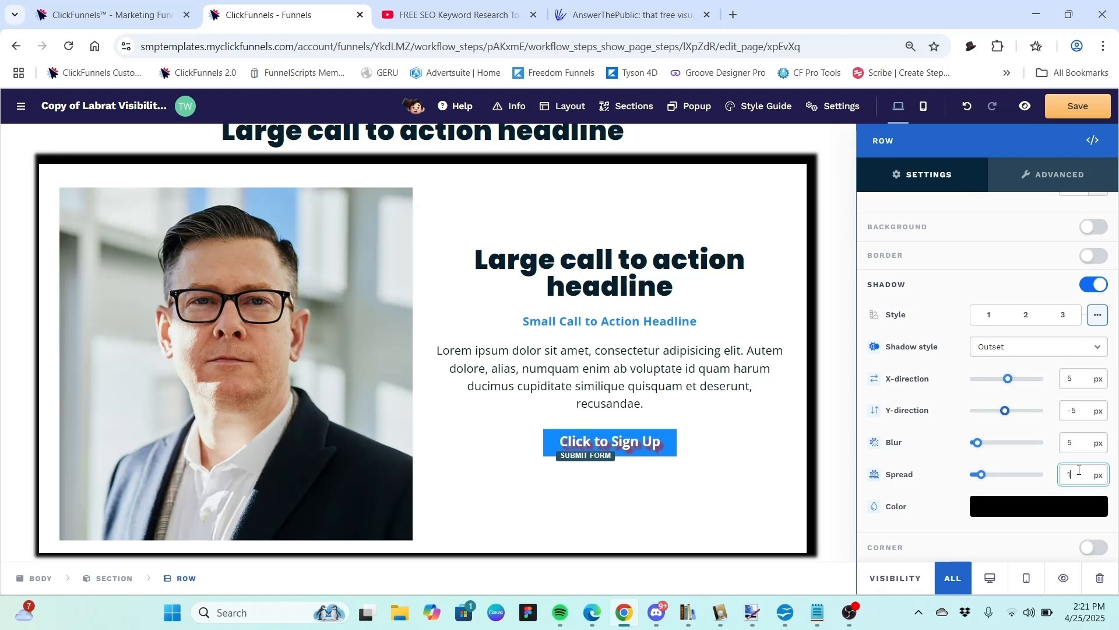
text(2)
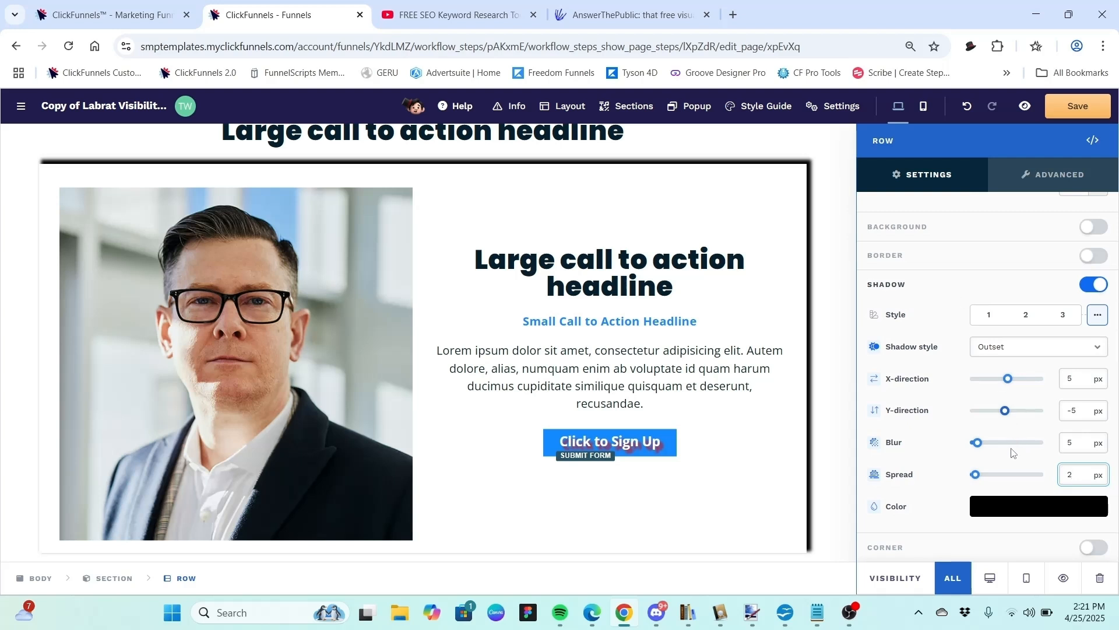
Reduce the alpha of the black row shadow color to 20%.
click(1010, 503)
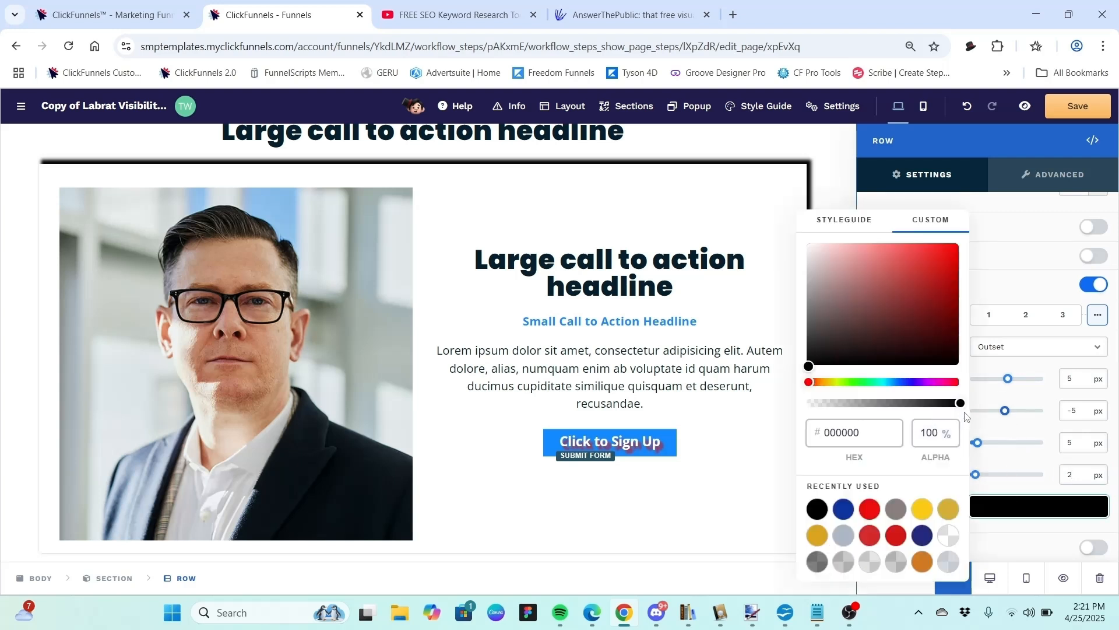
drag(958, 403, 839, 403)
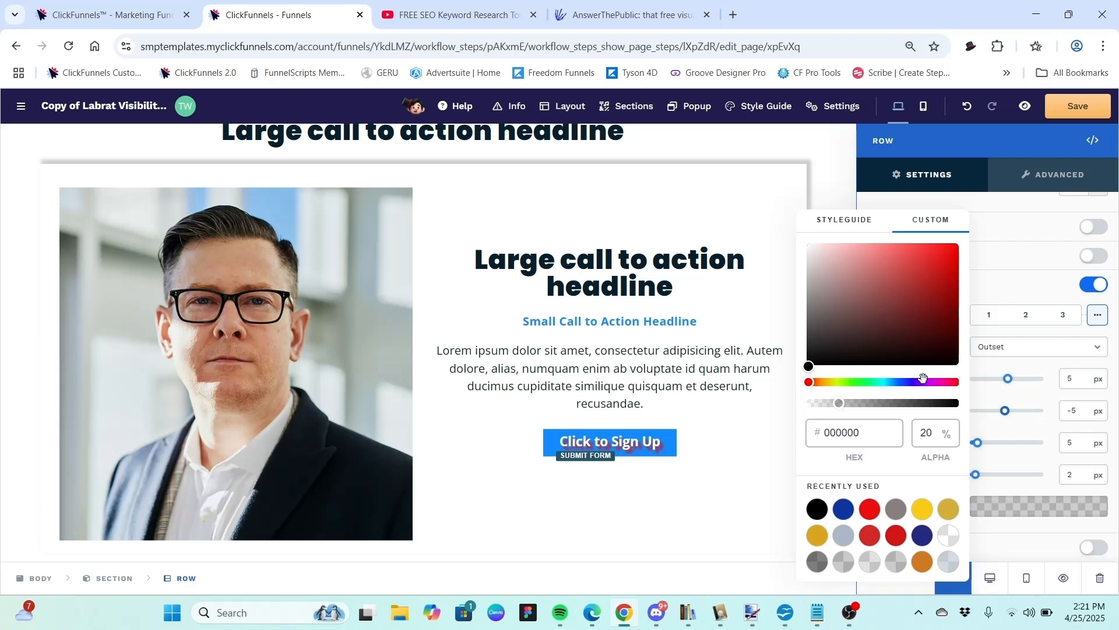
click(1022, 375)
Set the row shadow's spread to 1 px, and try a 3 px blur before setting the blur back to 5 px.
click(1079, 472)
key(BackSpace)
text(1)
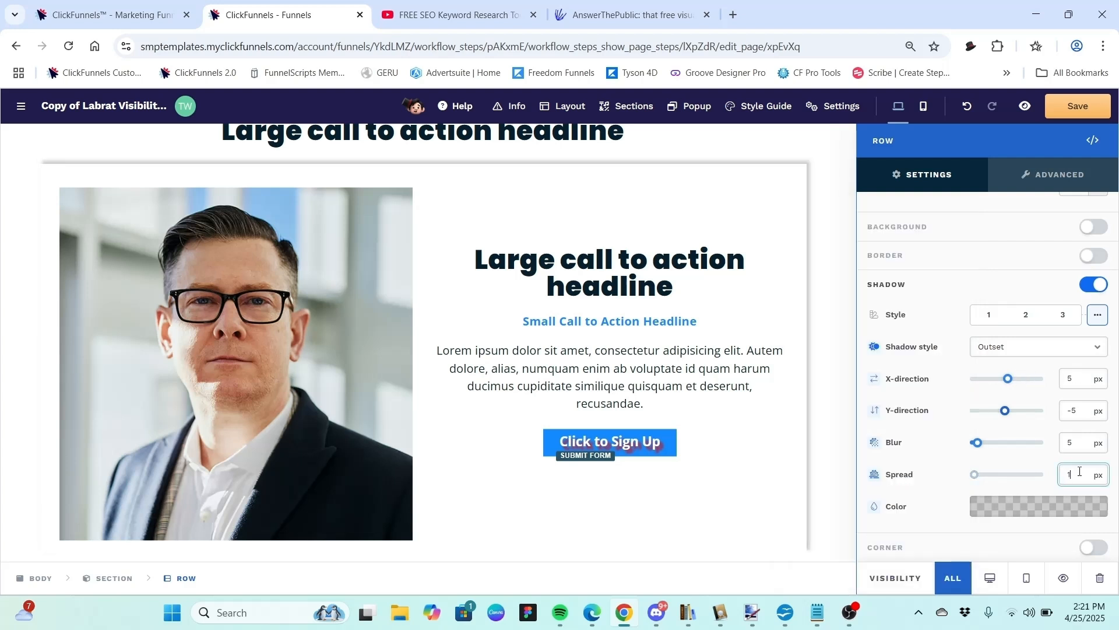
click(1082, 445)
key(BackSpace)
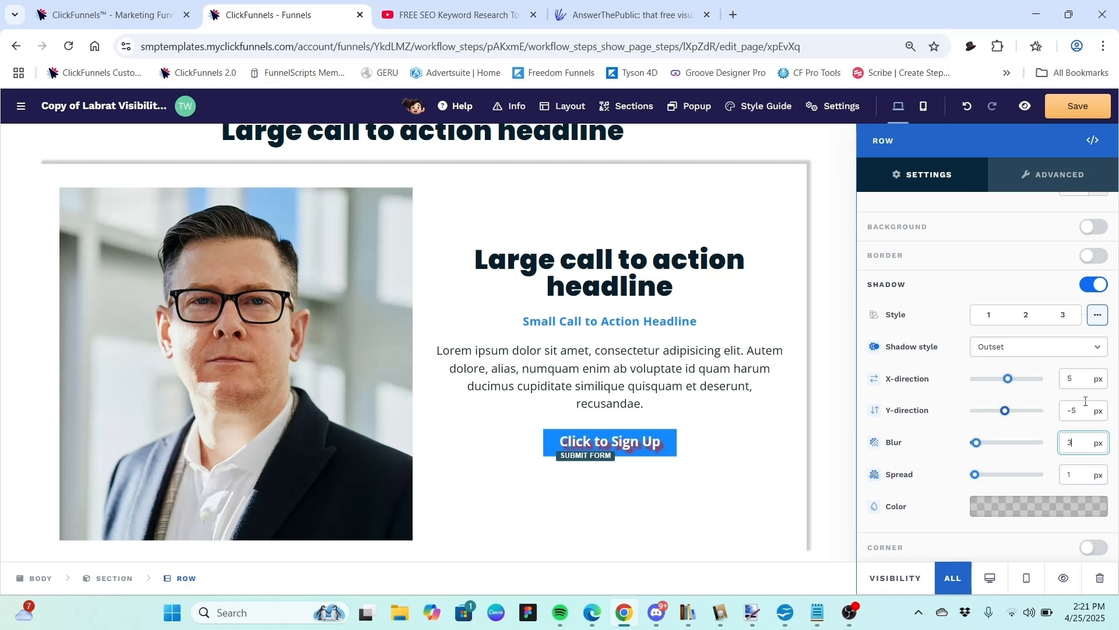
key(BackSpace)
text(5)
Lower the alpha of the black row shadow color to 6%.
click(1036, 513)
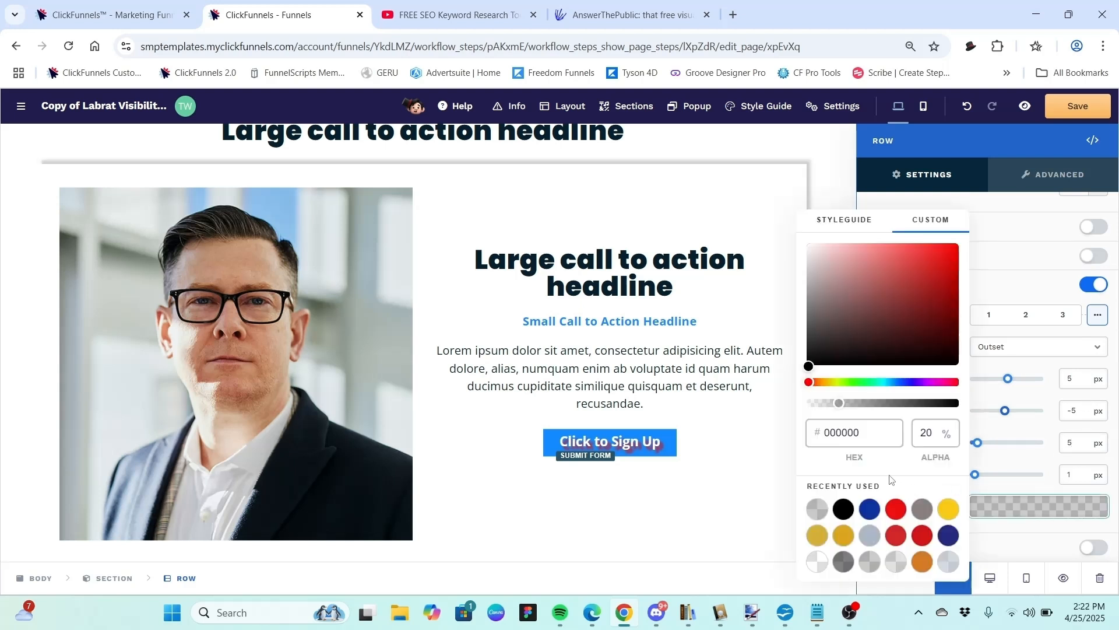
drag(838, 403, 817, 409)
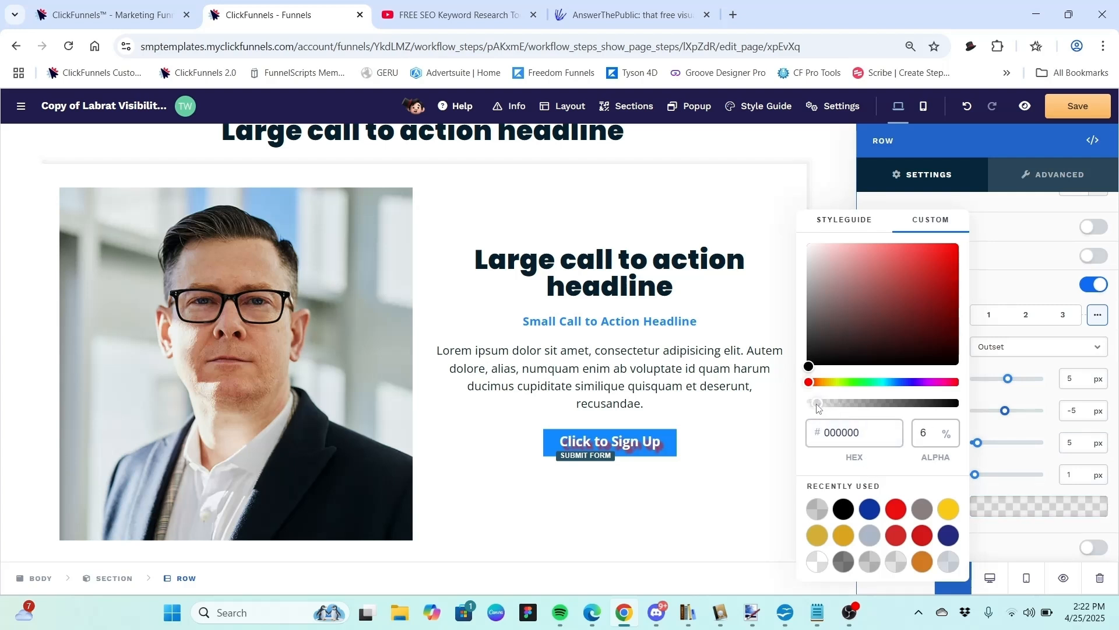
click(1000, 331)
Clear the row shadow's X-direction value and open the Y-direction value for editing.
click(1076, 376)
key(BackSpace)
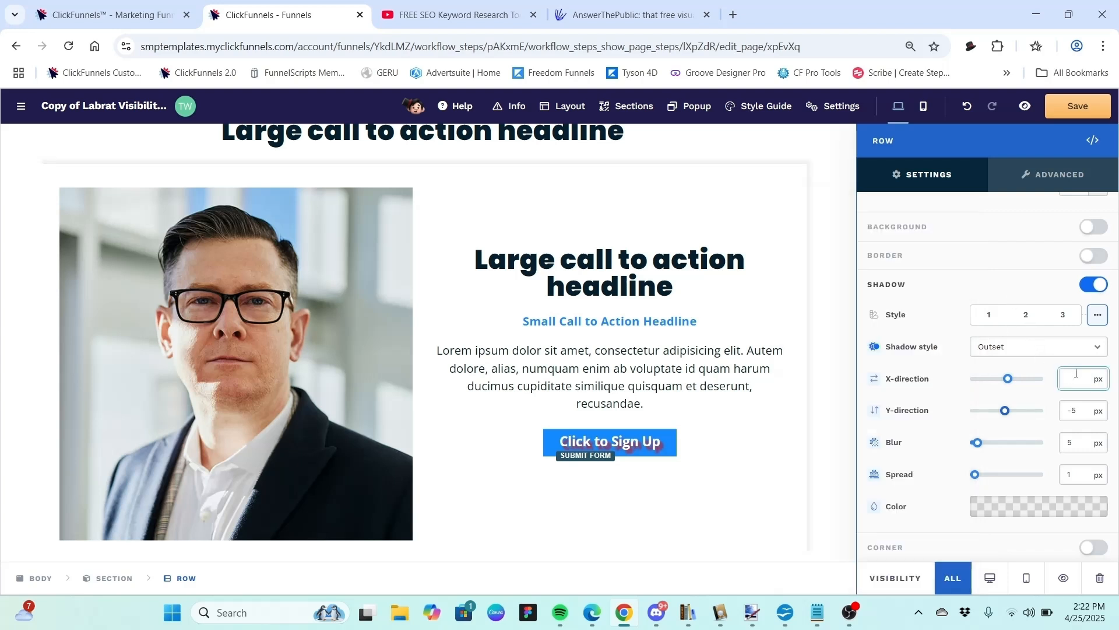
click(1076, 407)
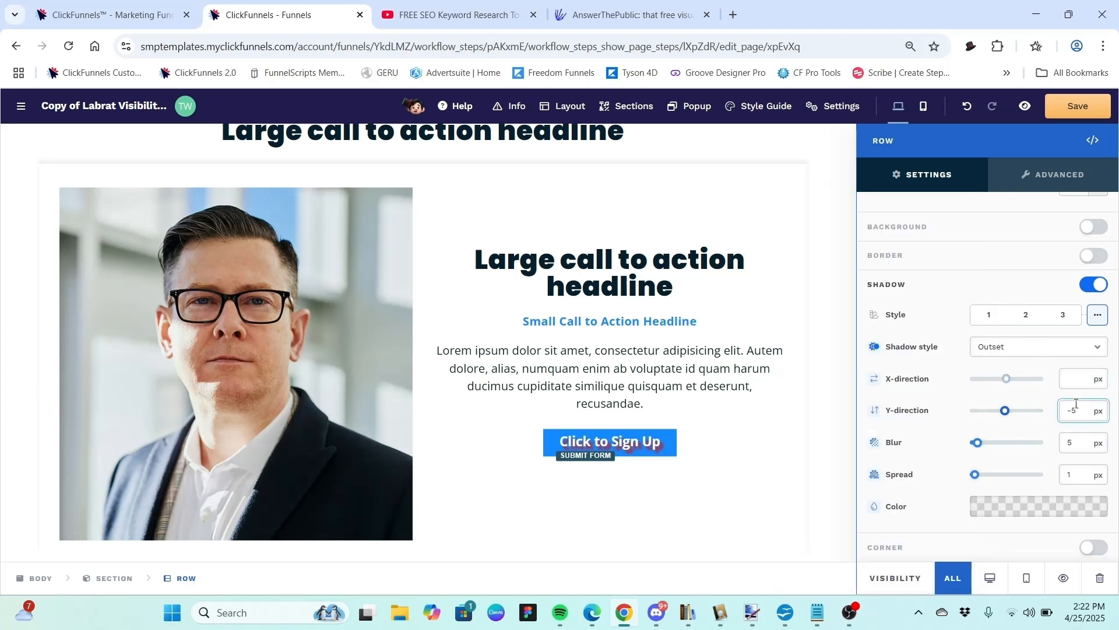